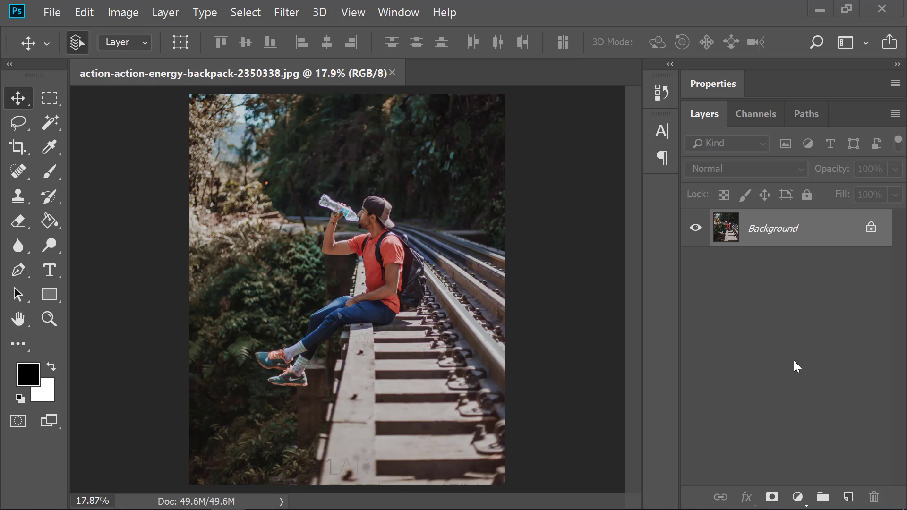
- Drag from the railway photo down toward the bottom of the Layers panel
left_click_drag(802, 237, 851, 470)
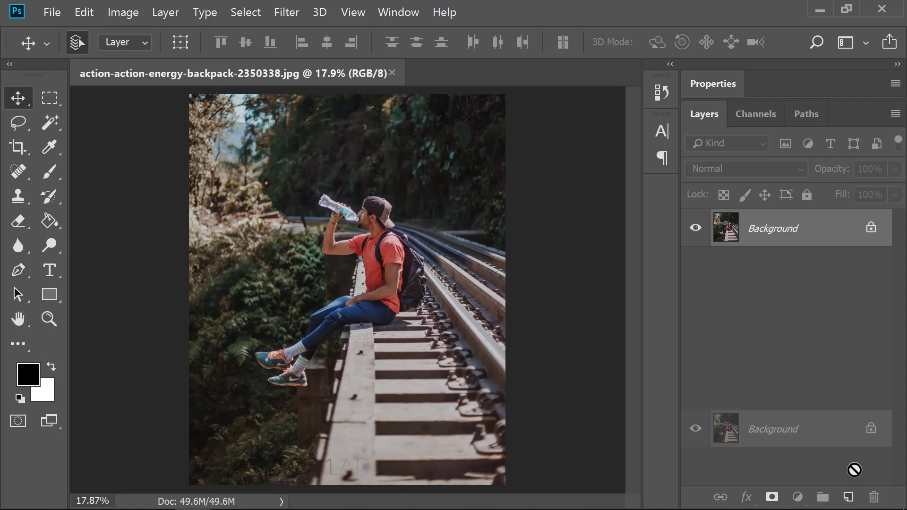
- Add a Selective Color adjustment layer and raise Cyan in the Reds to +44
left_click(797, 497)
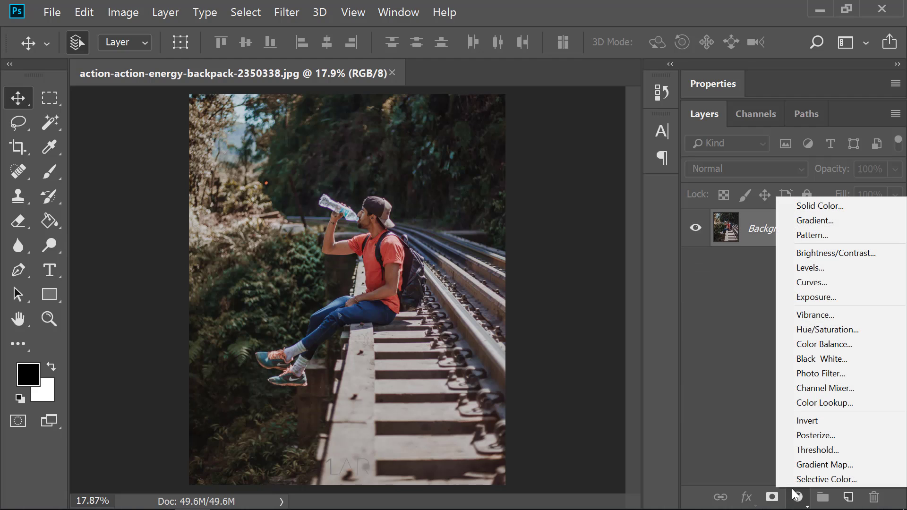
left_click(806, 475)
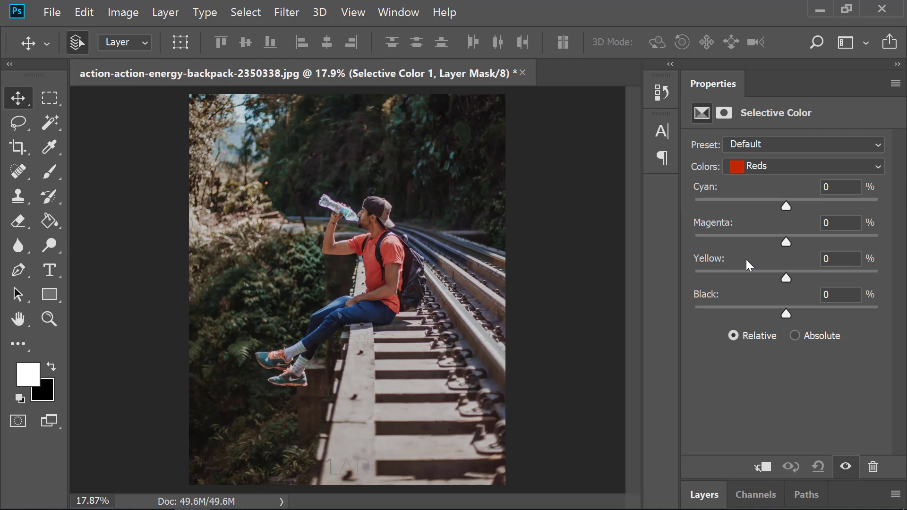
left_click(750, 170)
key("Escape")
left_click_drag(789, 206, 810, 209)
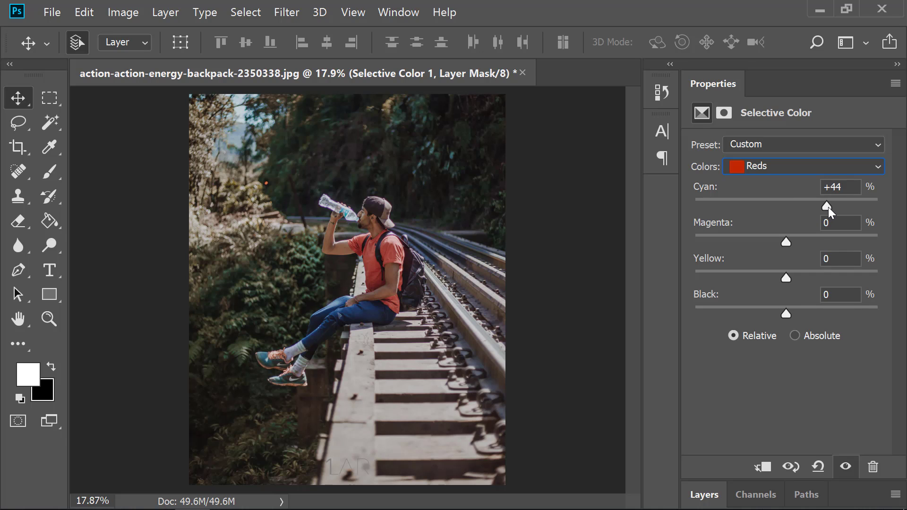
left_click_drag(785, 312, 779, 313)
- Set the Yellows to Cyan -100, Magenta +100, Yellow +100, Black +100 in Relative mode
left_click(821, 165)
left_click(795, 200)
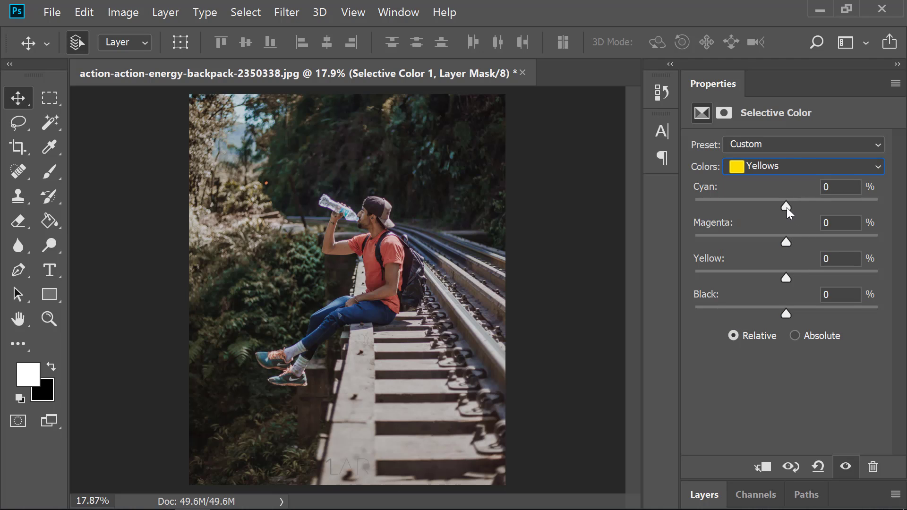
left_click_drag(787, 208, 652, 204)
left_click_drag(787, 242, 900, 243)
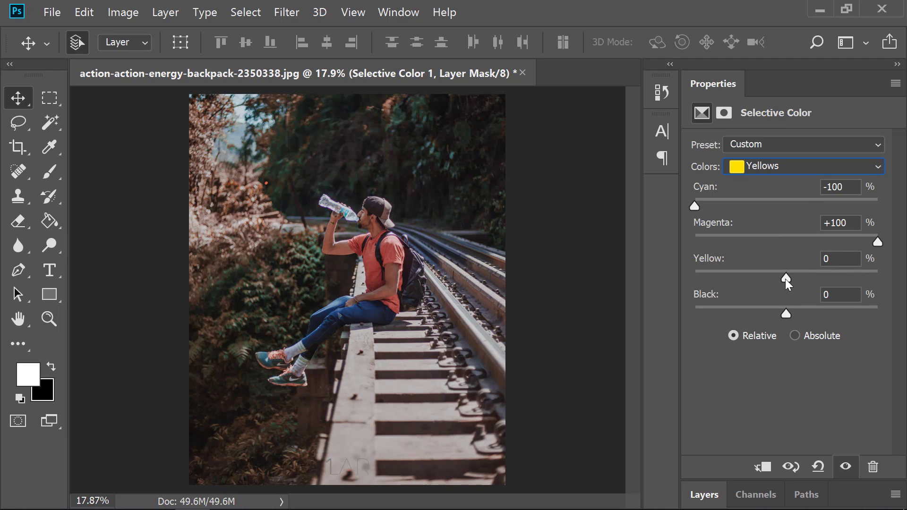
left_click_drag(785, 279, 900, 281)
left_click_drag(786, 312, 900, 314)
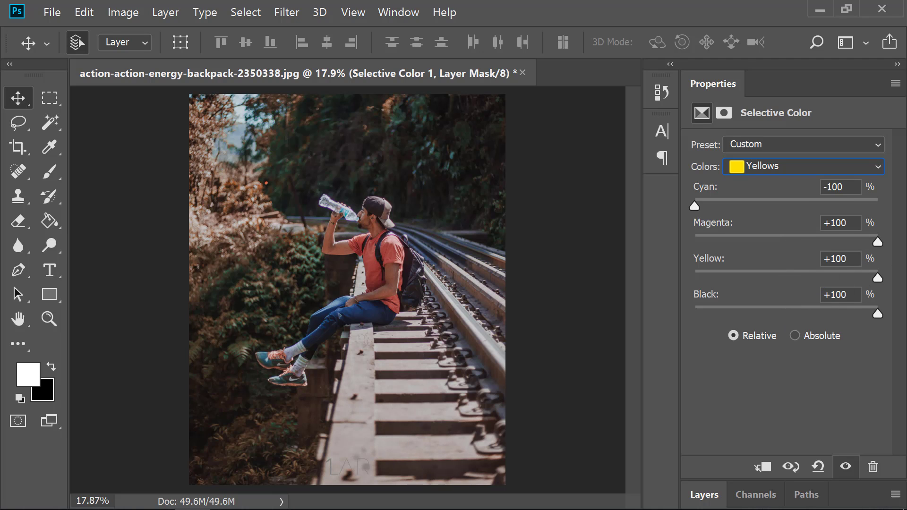
left_click(832, 336)
left_click(770, 336)
left_click(772, 168)
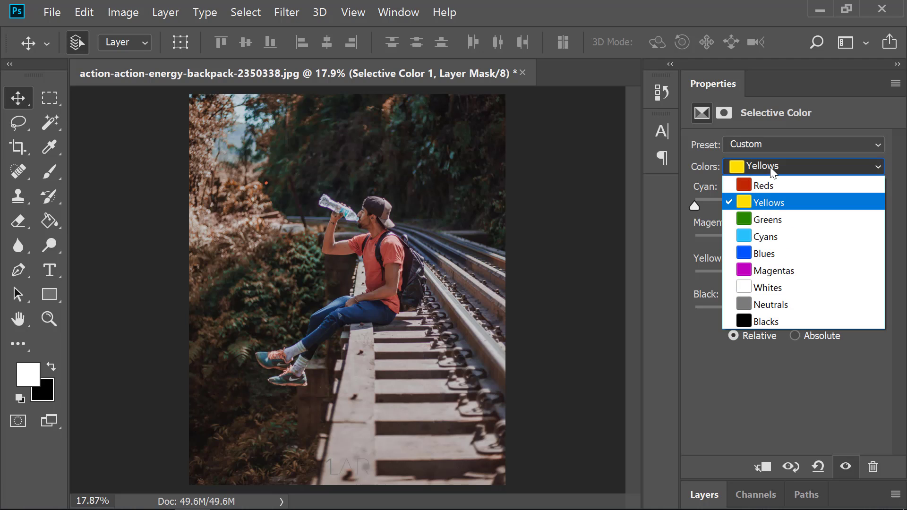
- Set the Greens to Cyan -100, Magenta +100 and Yellow -100
left_click(784, 229)
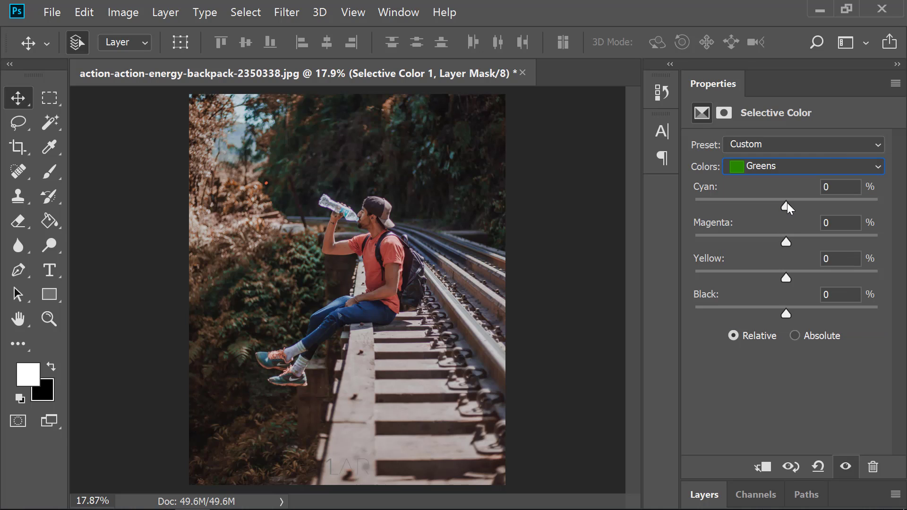
left_click_drag(785, 207, 663, 209)
left_click_drag(786, 242, 878, 242)
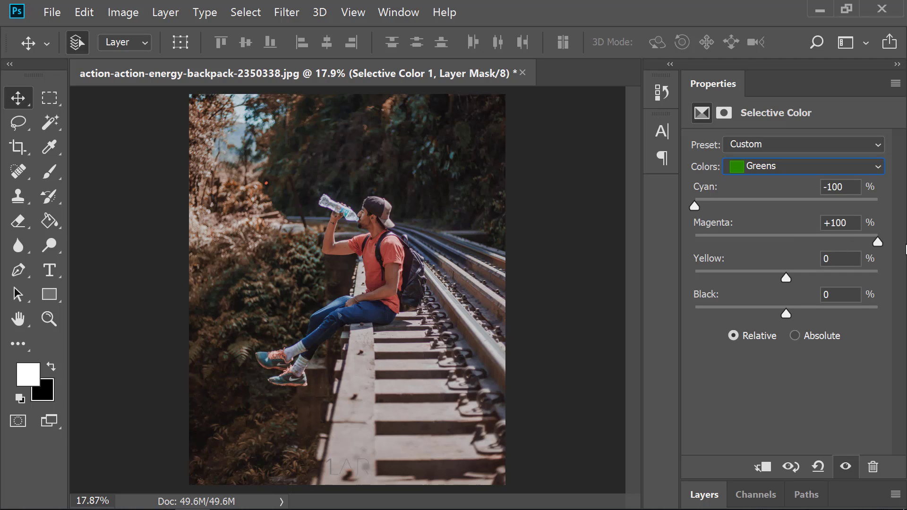
left_click_drag(786, 277, 651, 282)
- Set the Blacks to Cyan +6, Magenta -2, Yellow +7 and Black +5
left_click(791, 167)
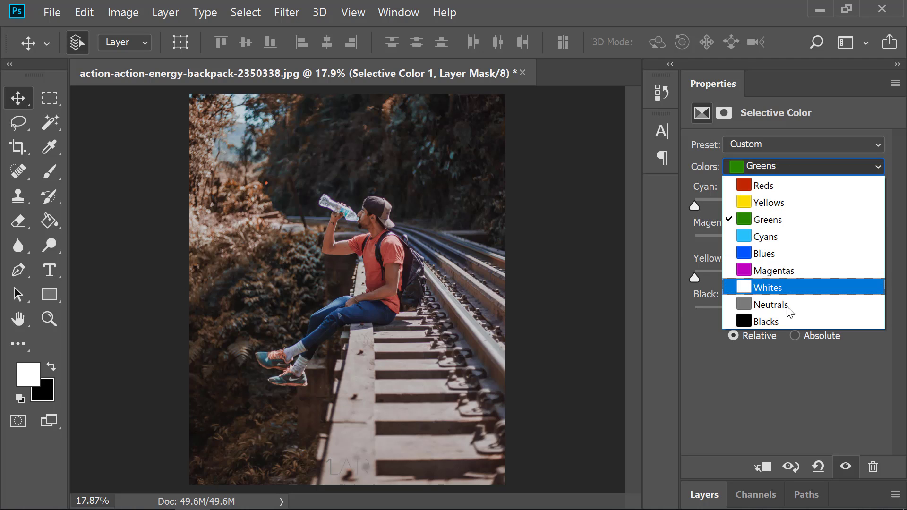
left_click(787, 318)
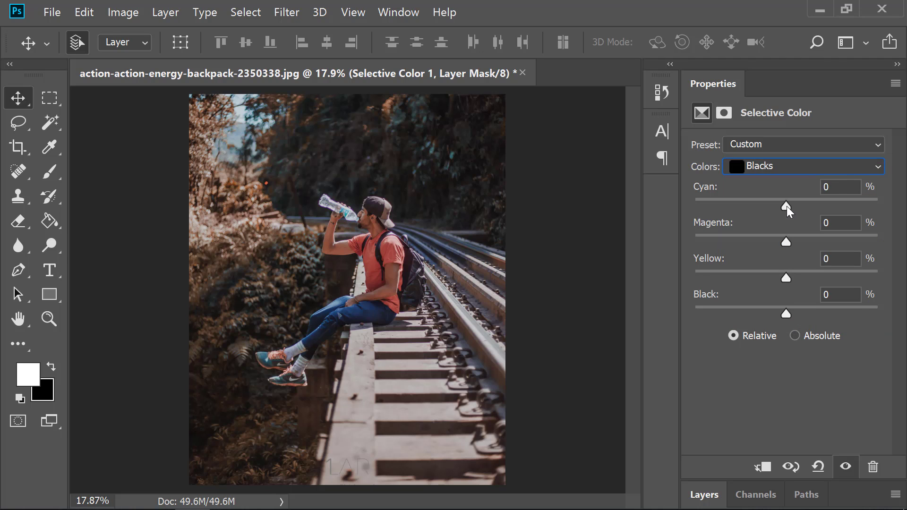
left_click_drag(786, 206, 792, 208)
left_click_drag(787, 241, 785, 242)
left_click_drag(786, 278, 793, 280)
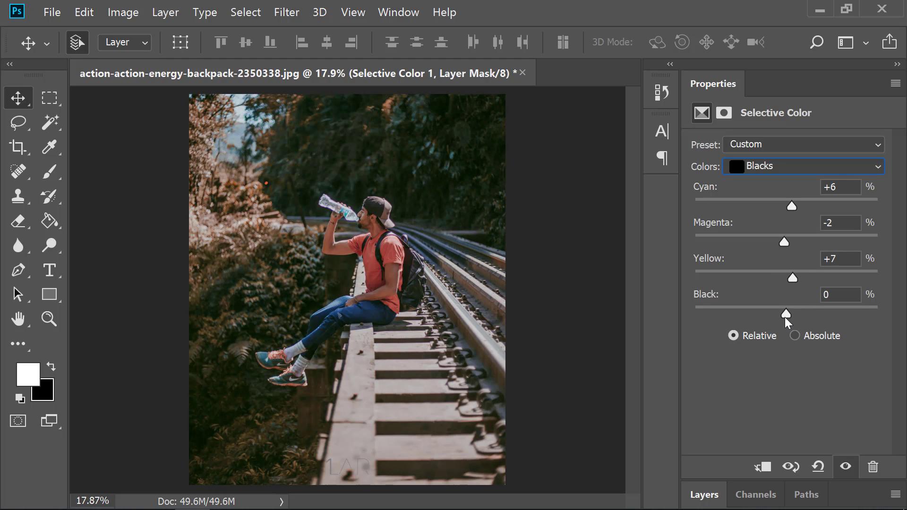
left_click_drag(786, 314, 792, 314)
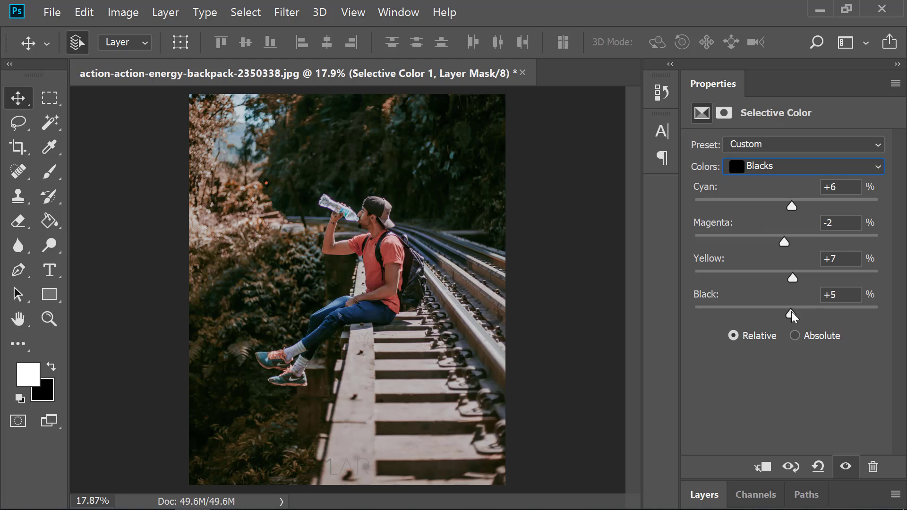
left_click(702, 494)
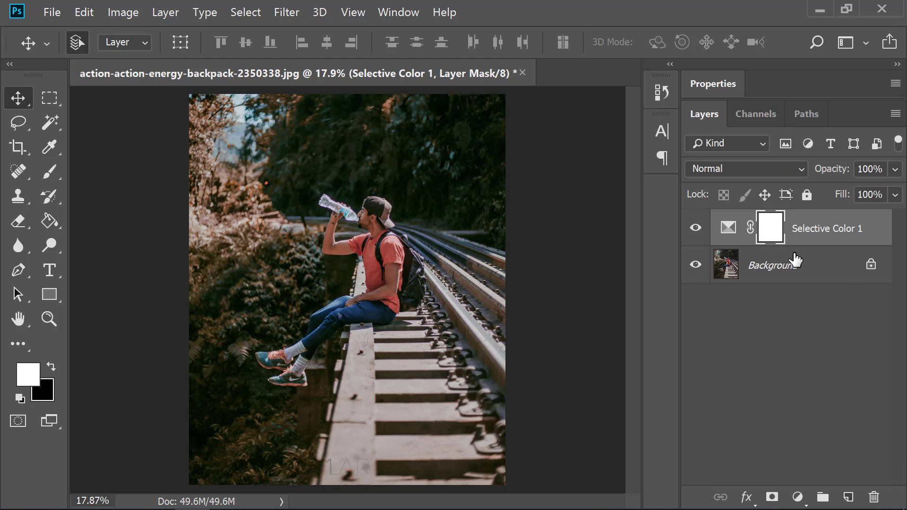
- Toggle the Selective Color 1 layer's visibility to compare the photo with and without it
left_click(697, 227)
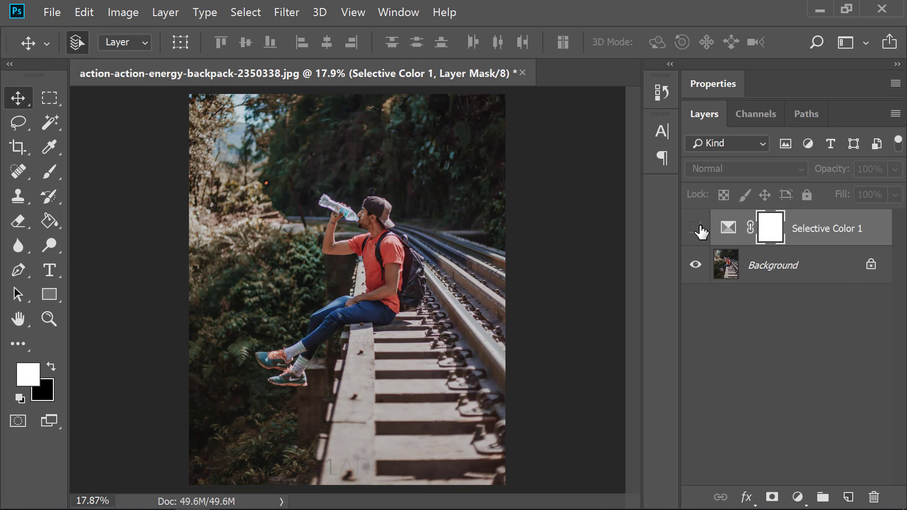
left_click(696, 229)
left_click(697, 228)
left_click(697, 229)
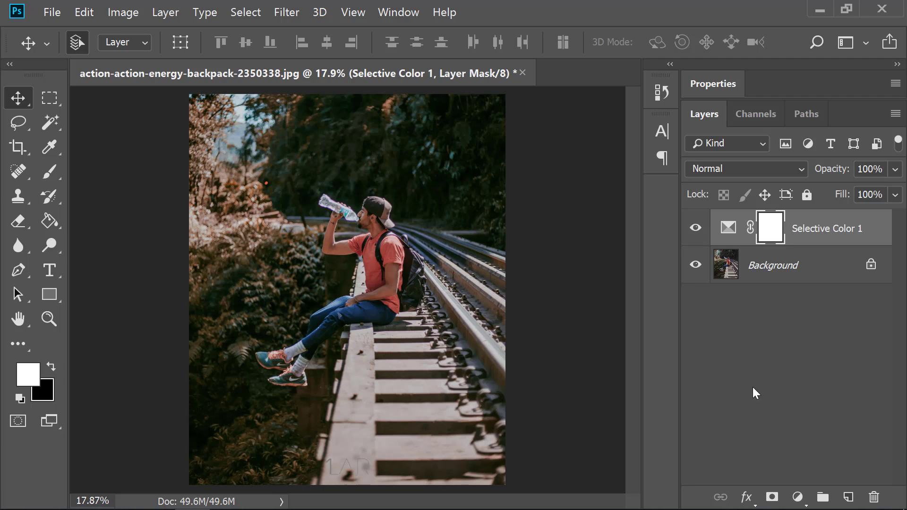
- Add a Brightness/Contrast adjustment layer with Brightness 15 and Contrast 15
left_click(798, 497)
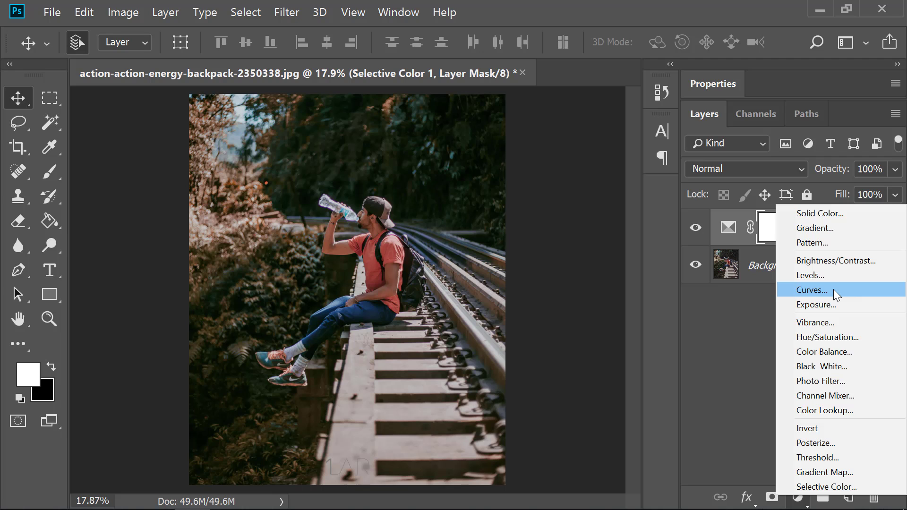
left_click(838, 259)
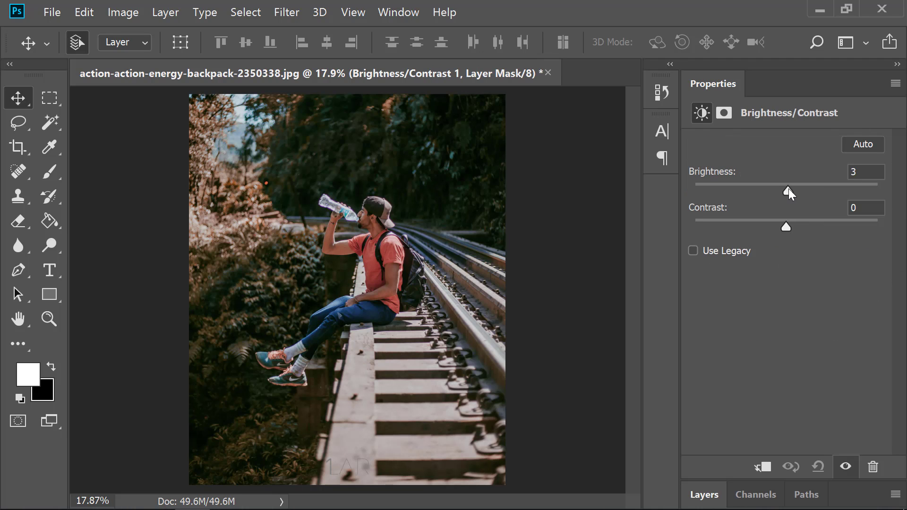
left_click_drag(789, 189, 796, 188)
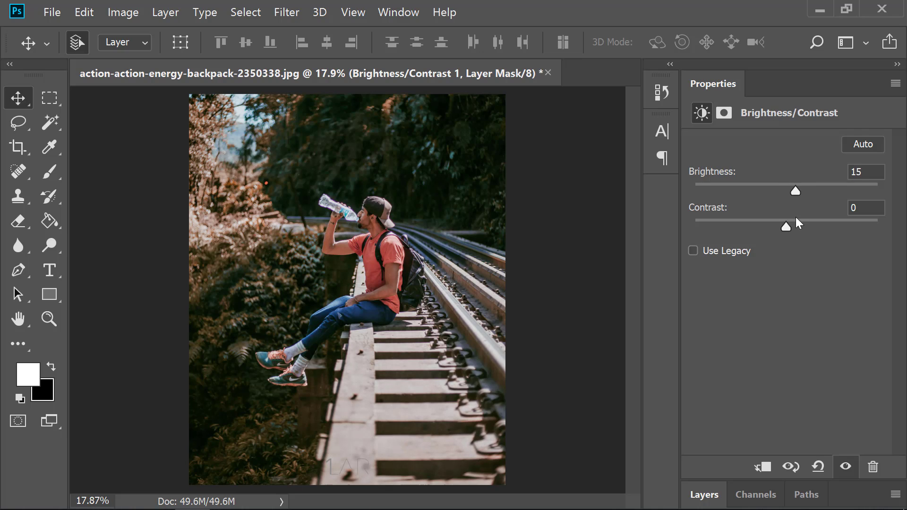
left_click_drag(790, 228, 802, 230)
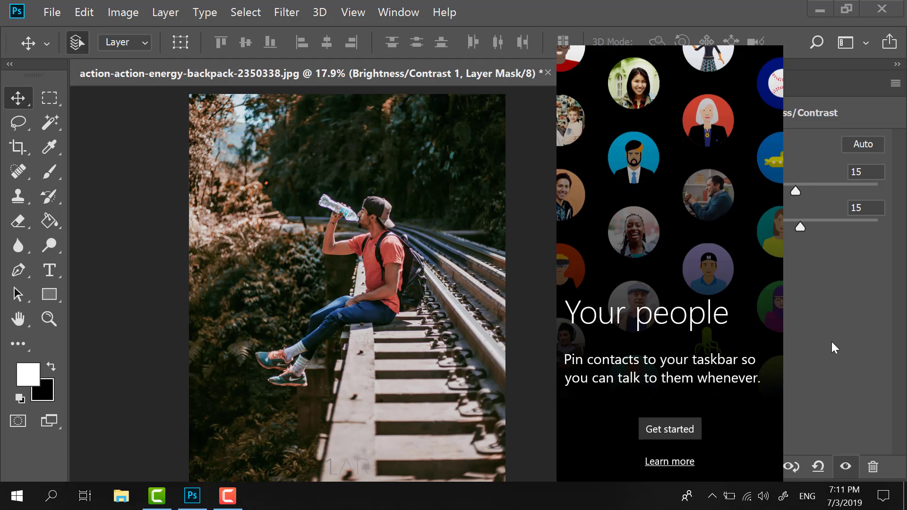
- Add a Color Lookup adjustment layer using the FoggyNight.3DL 3DLUT file
left_click(716, 494)
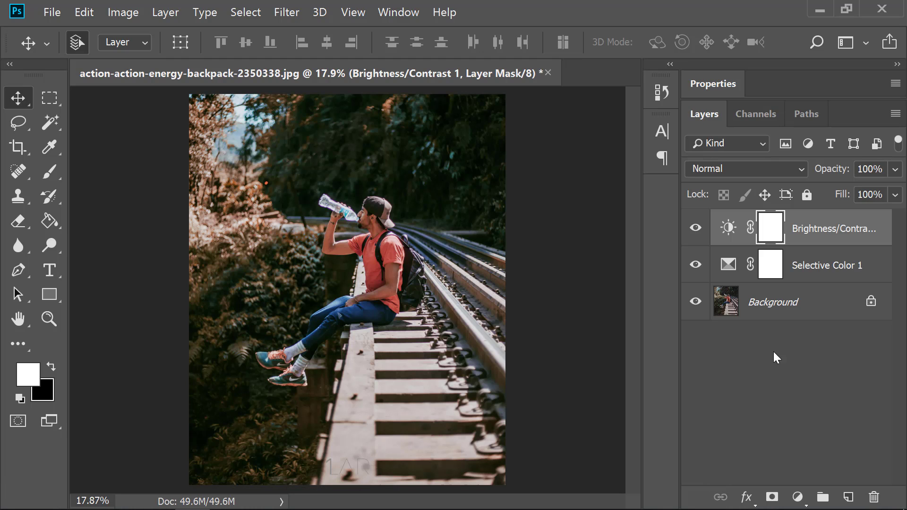
left_click(799, 497)
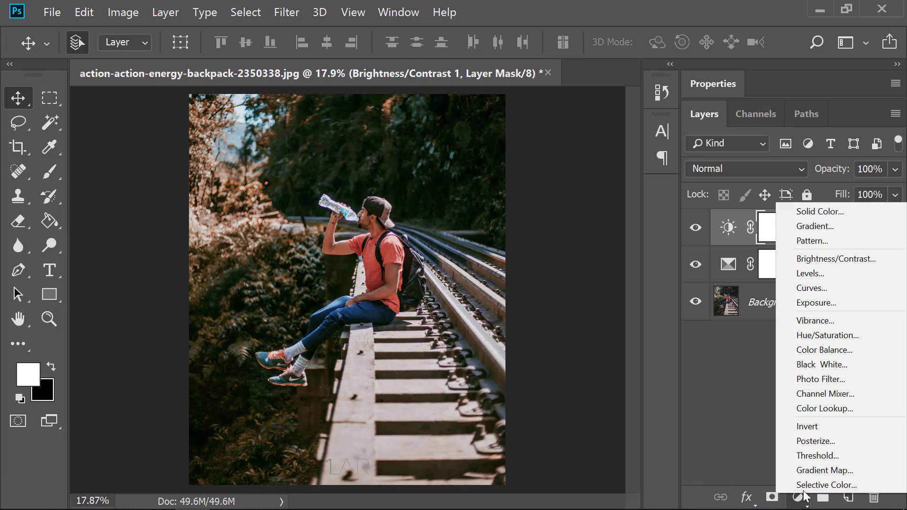
left_click(843, 408)
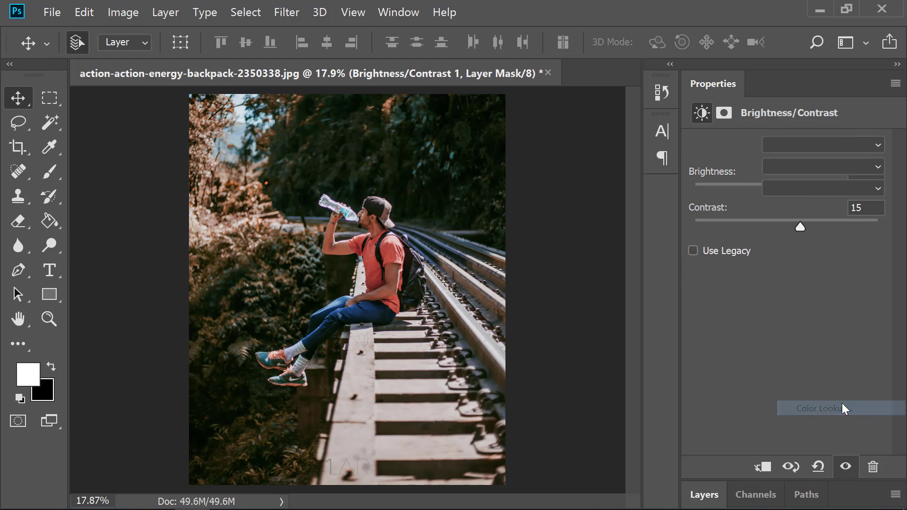
left_click(780, 145)
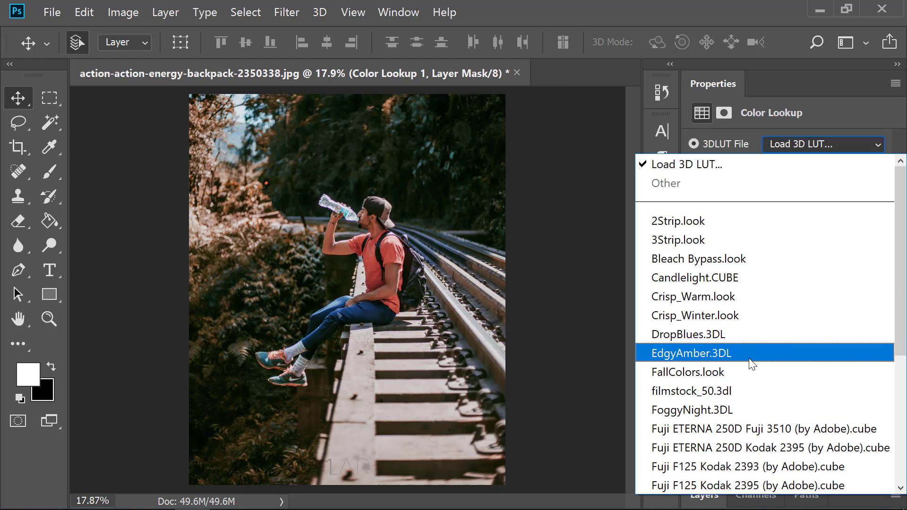
left_click(745, 410)
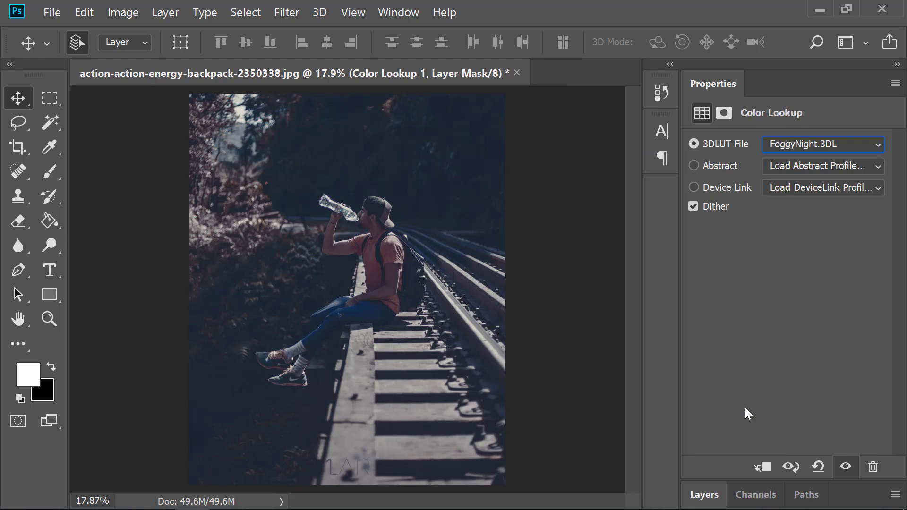
- Blend the Color Lookup layer in Soft Light at 15% opacity
left_click(713, 484)
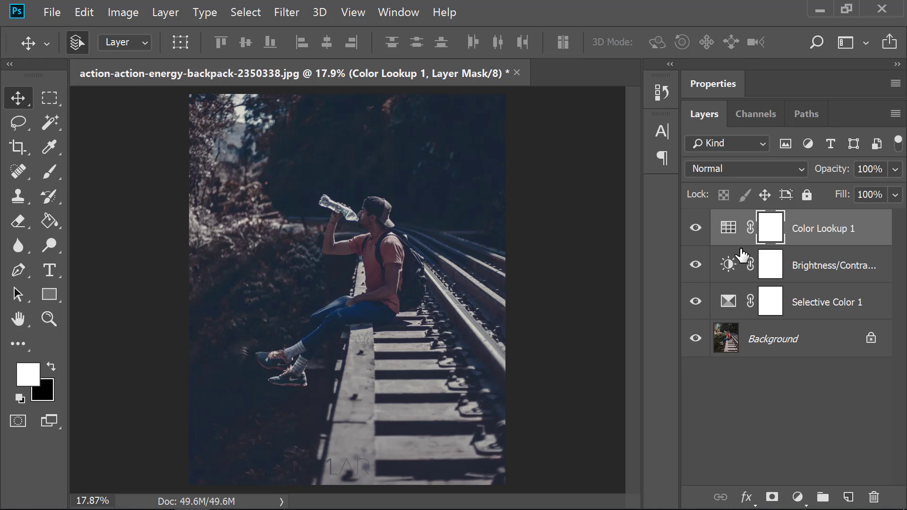
left_click(736, 172)
left_click(731, 191)
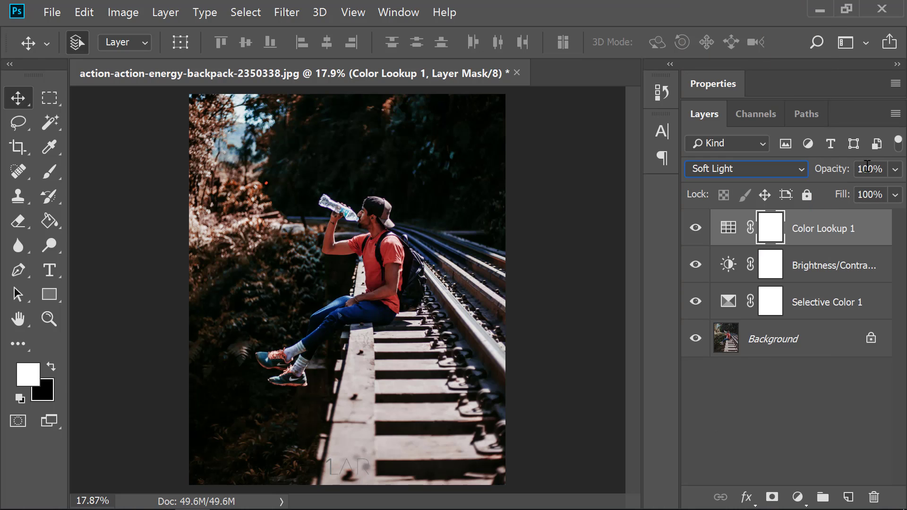
left_click(894, 169)
left_click_drag(825, 188, 819, 188)
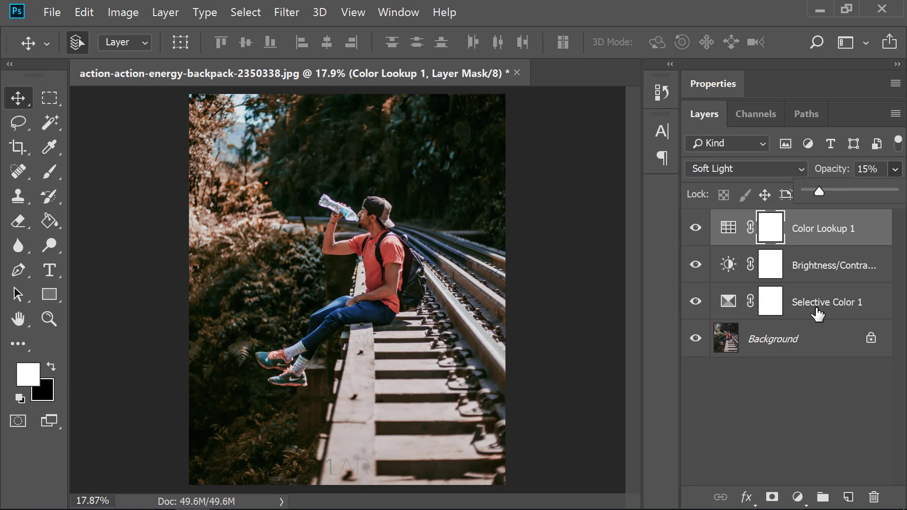
left_click(843, 312)
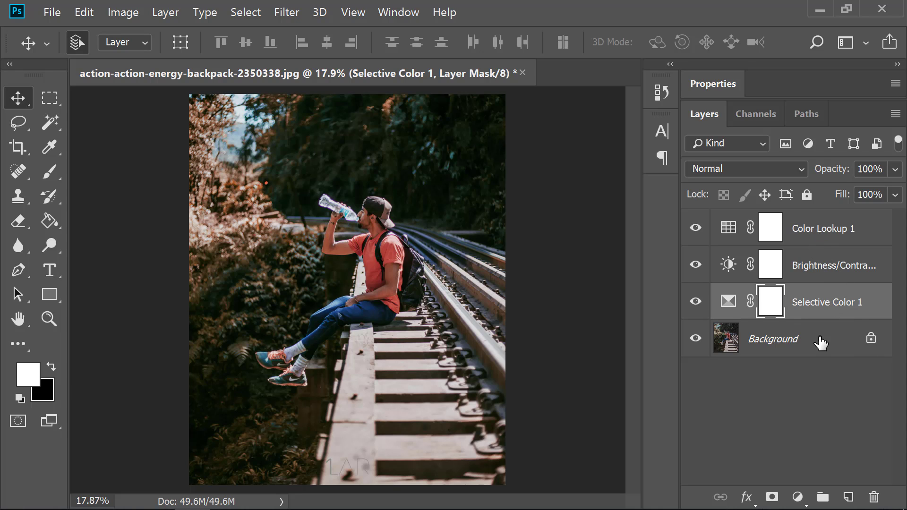
- Undo the flatten and group the three adjustment layers into Group 1
left_click(817, 241)
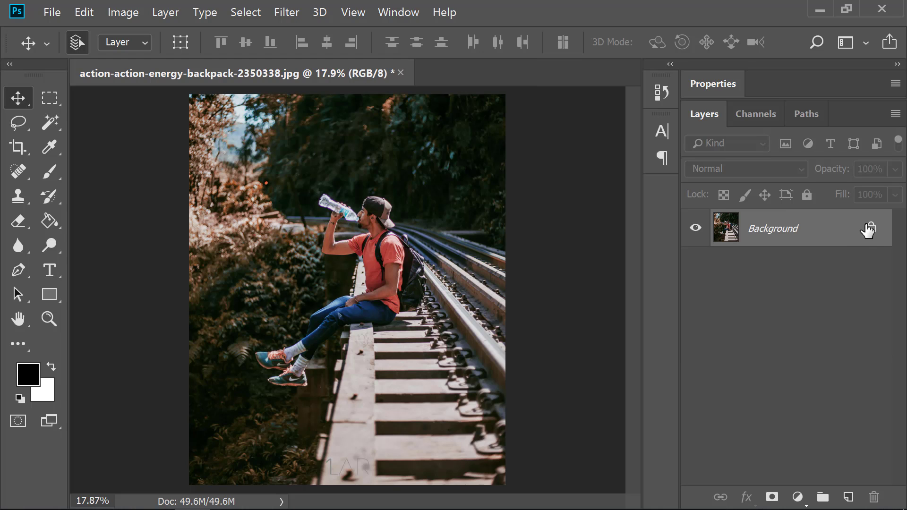
key("ctrl+z")
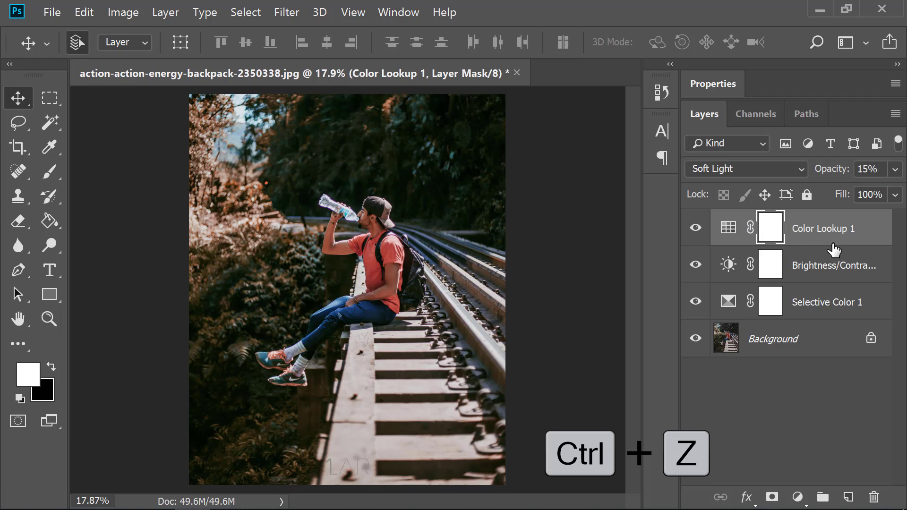
left_click(833, 300, "shift")
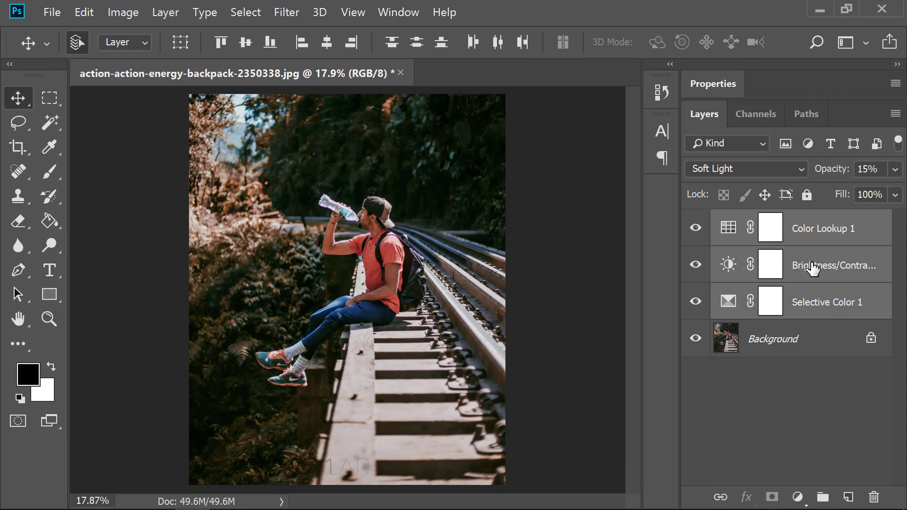
mouse_move(813, 268)
left_mouse_down()
mouse_move(832, 475)
mouse_move(823, 496)
left_mouse_up()
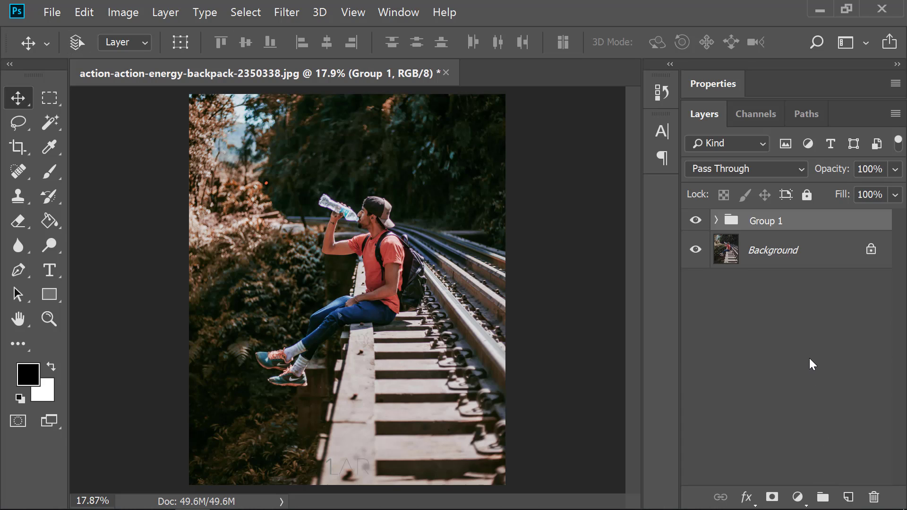
- Stamp the visible image into a new Layer 1 with Ctrl+Shift+Alt+E and hide Group 1
key("ctrl+shift+alt+e")
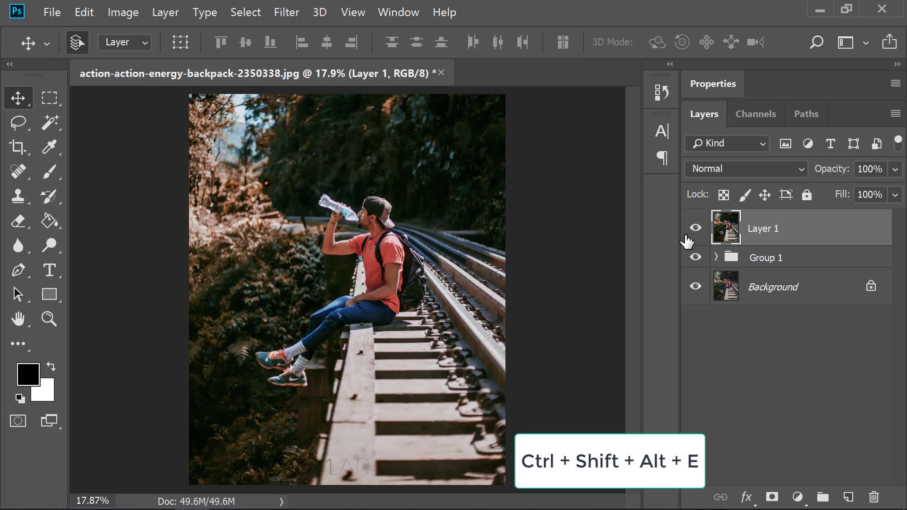
left_click(694, 257)
left_click(696, 227)
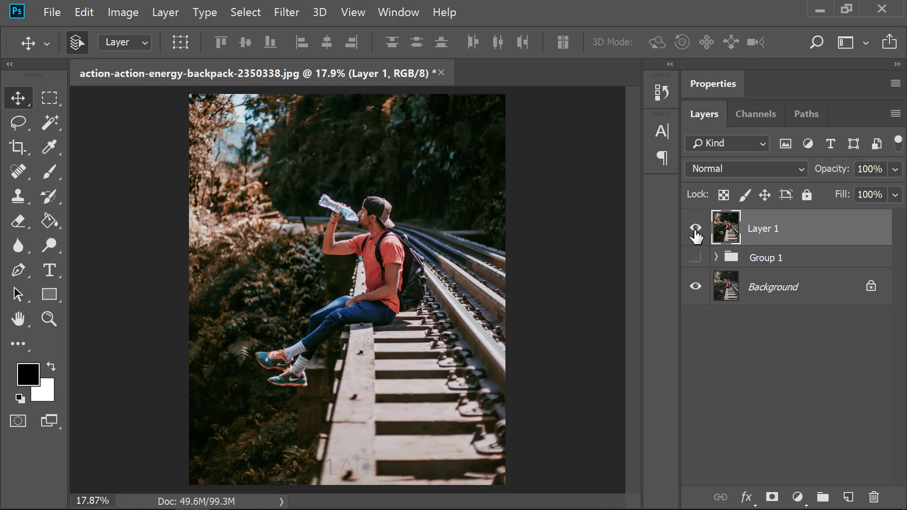
- Apply the Camera Raw Filter to Layer 1 with Temperature -5, Exposure +0.10, Highlights -28, Shadows +11
left_click(273, 12)
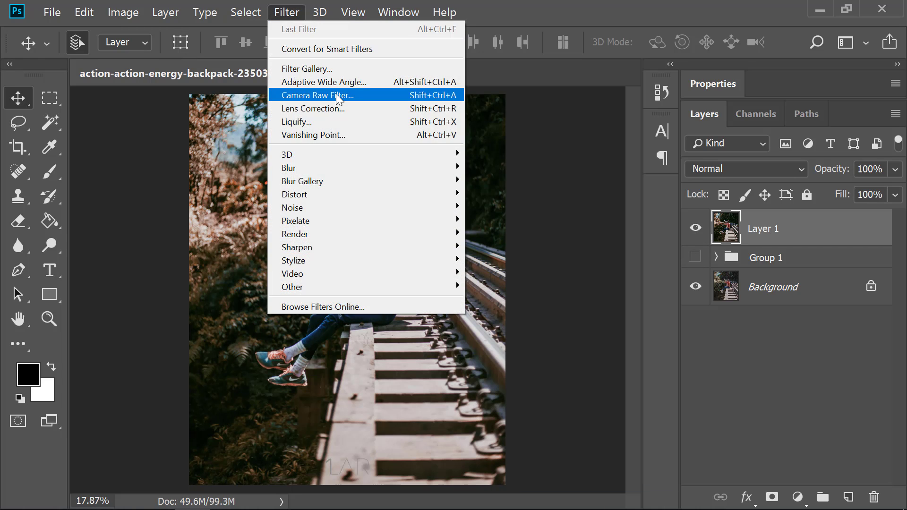
left_click(344, 97)
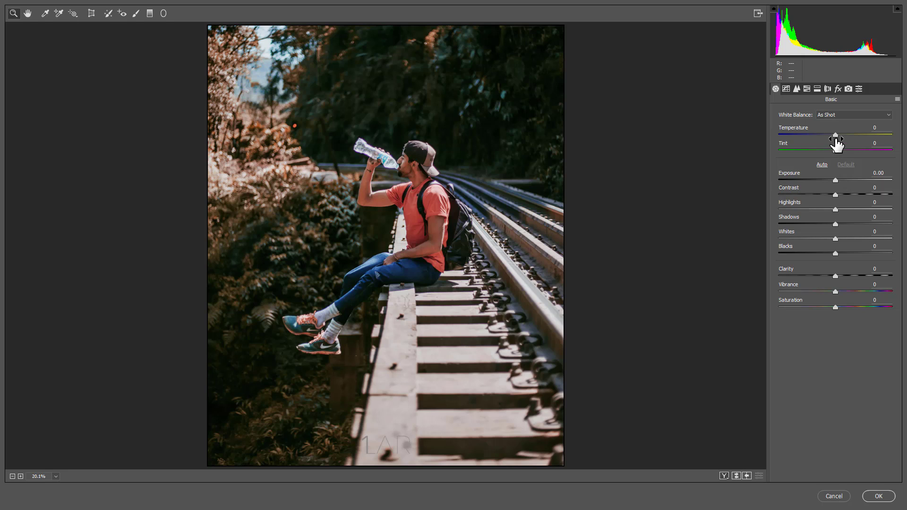
left_click_drag(835, 135, 832, 134)
left_click_drag(832, 180, 835, 179)
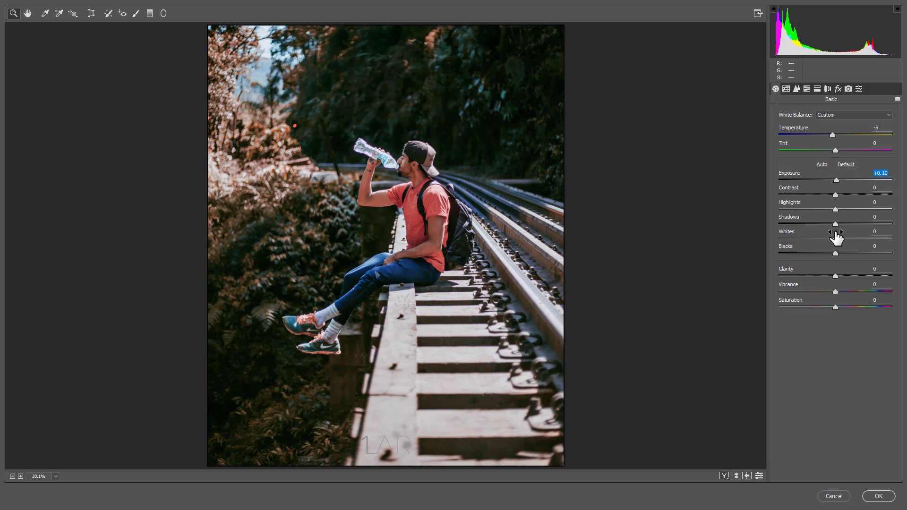
mouse_move(836, 209)
left_mouse_down()
mouse_move(809, 209)
mouse_move(843, 223)
left_mouse_up()
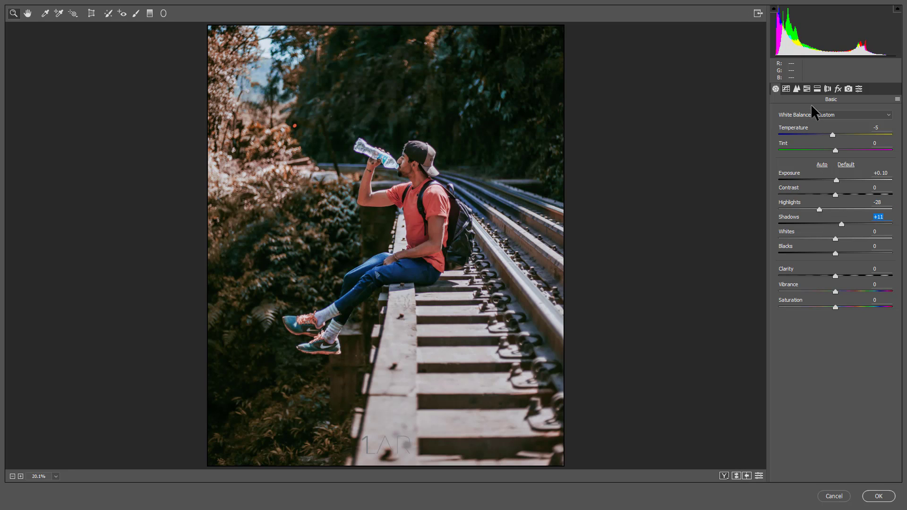
left_click(786, 88)
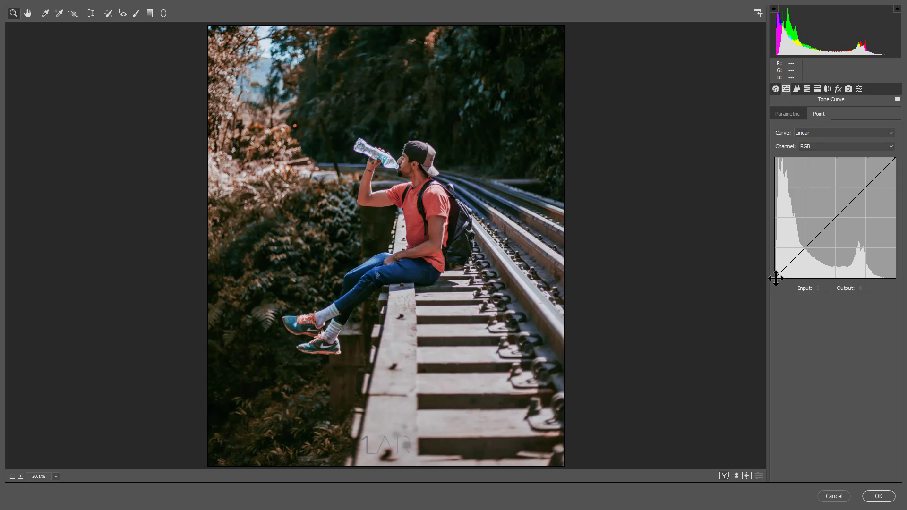
- Raise the tone curve's black point to 12, lower shadow and midtone points, and cap whites at 237
left_click_drag(775, 278, 774, 273)
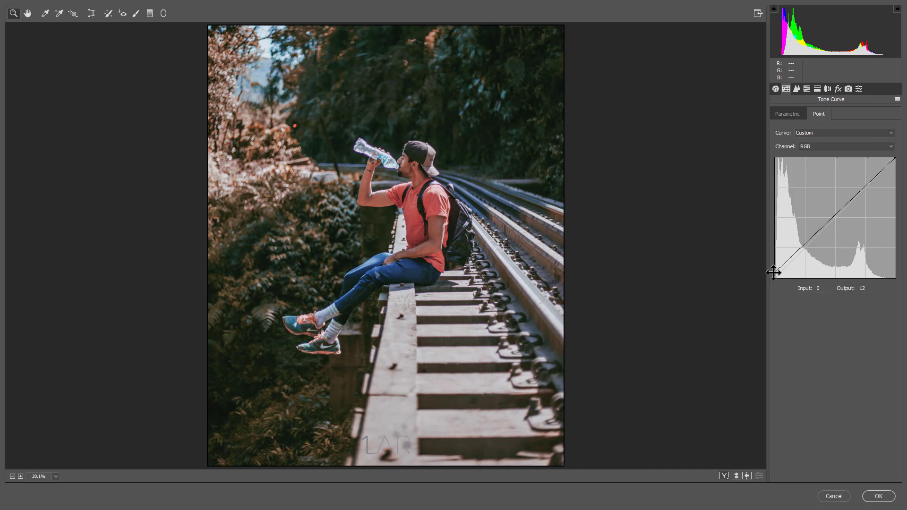
left_click(796, 255)
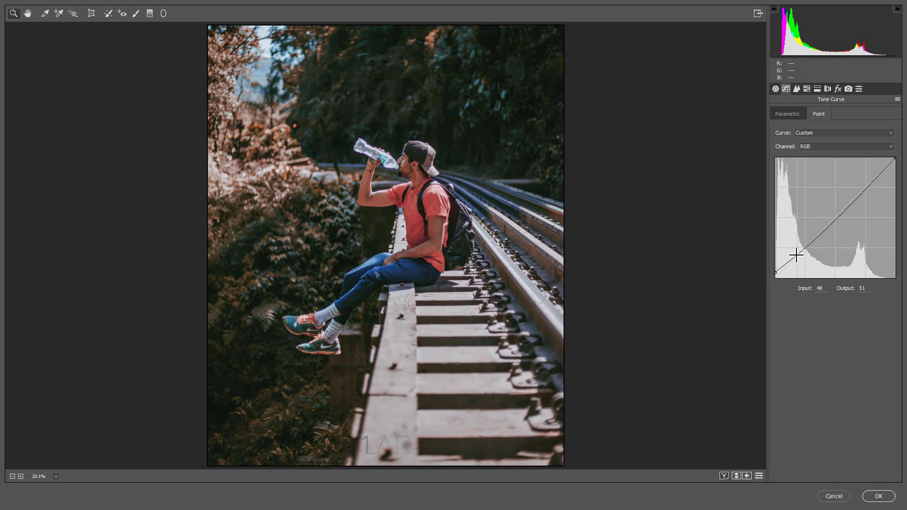
left_click_drag(796, 255, 800, 255)
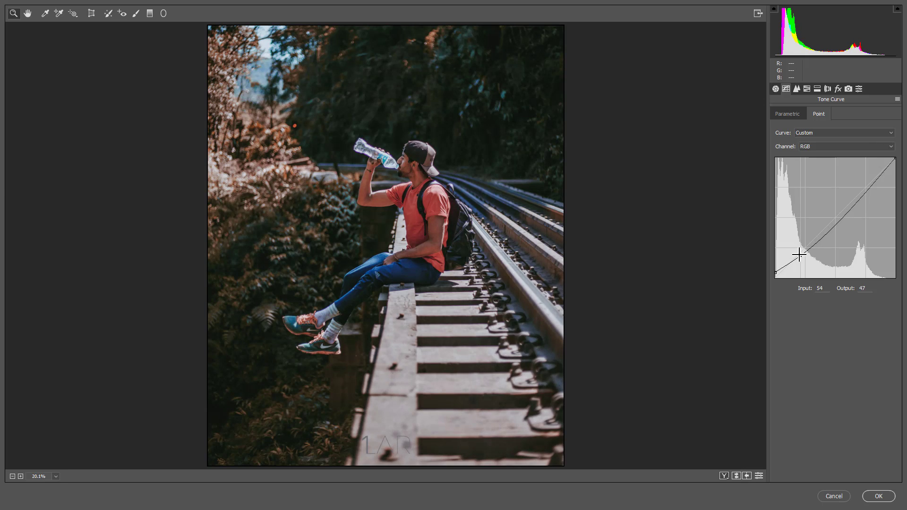
left_click_drag(838, 213, 833, 216)
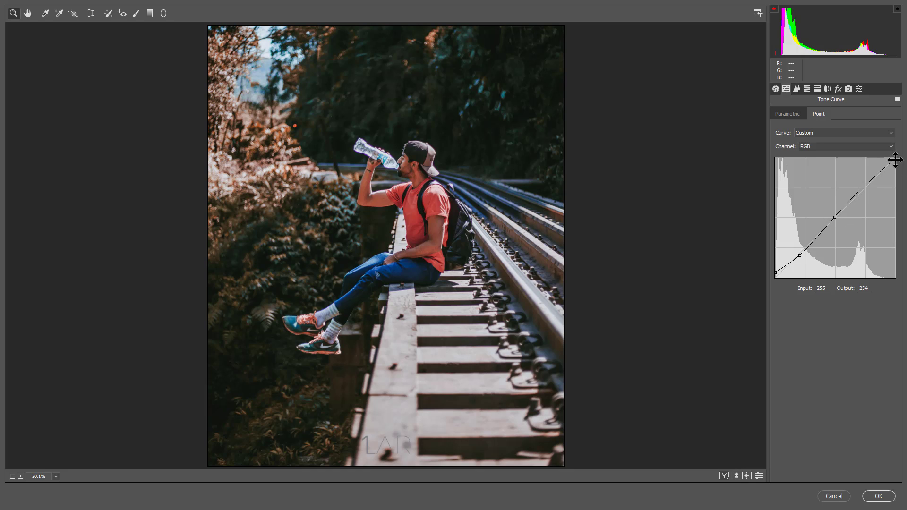
left_click_drag(895, 160, 898, 166)
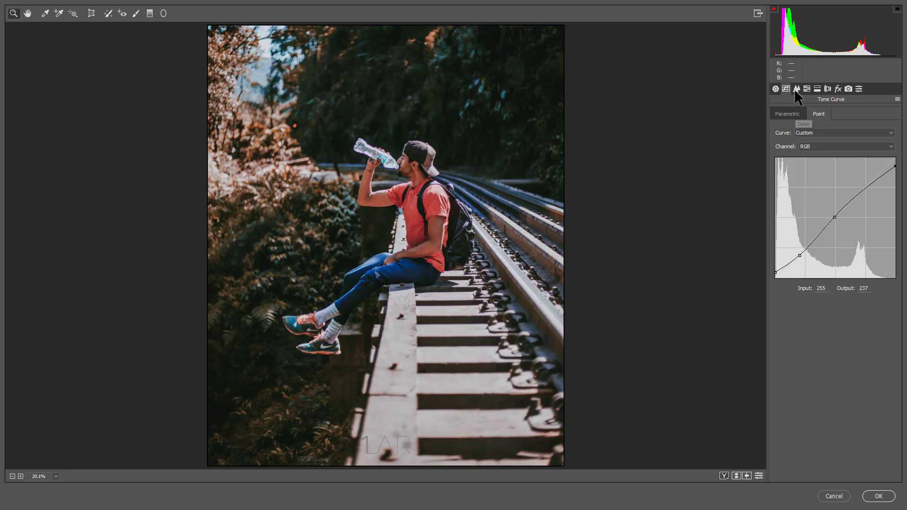
left_click(807, 89)
- Desaturate Yellows, Greens and Aquas to -100, set Oranges saturation +24, and brighten Yellows and Reds
left_click(814, 130)
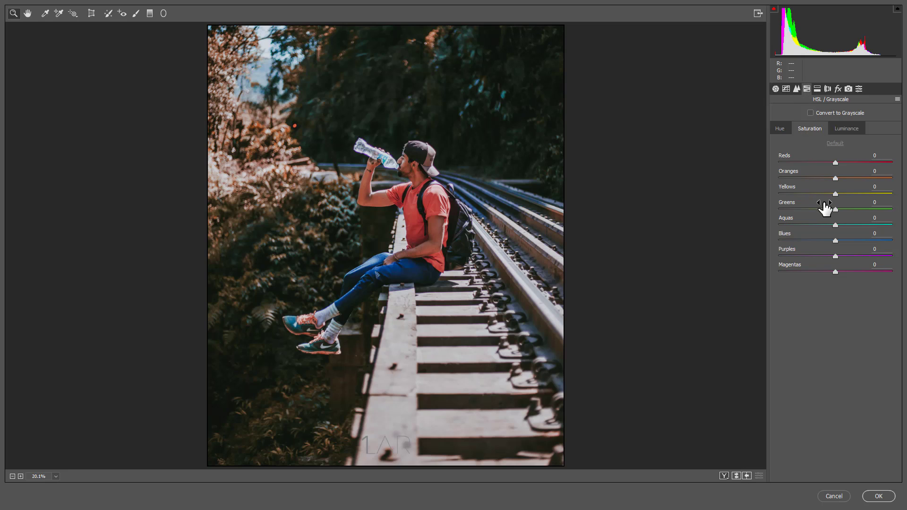
left_click_drag(835, 192, 756, 196)
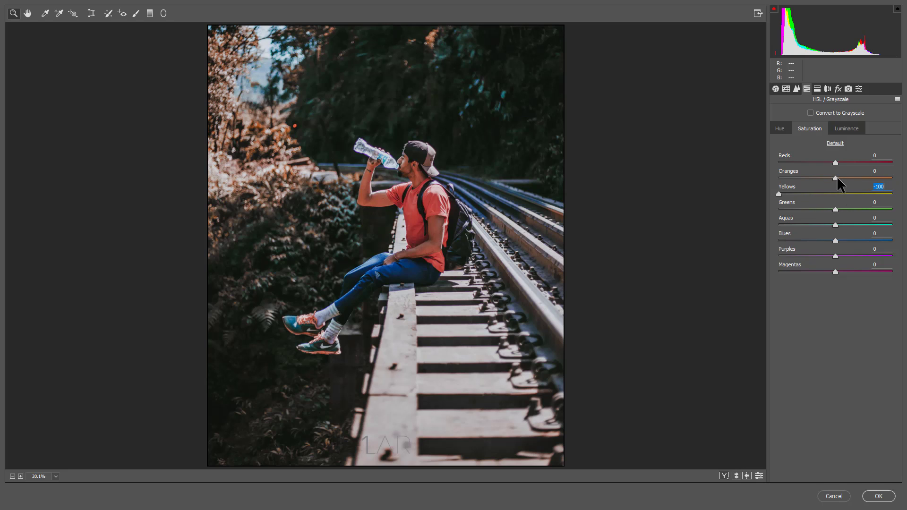
mouse_move(835, 178)
left_mouse_down()
mouse_move(814, 178)
mouse_move(850, 178)
left_mouse_up()
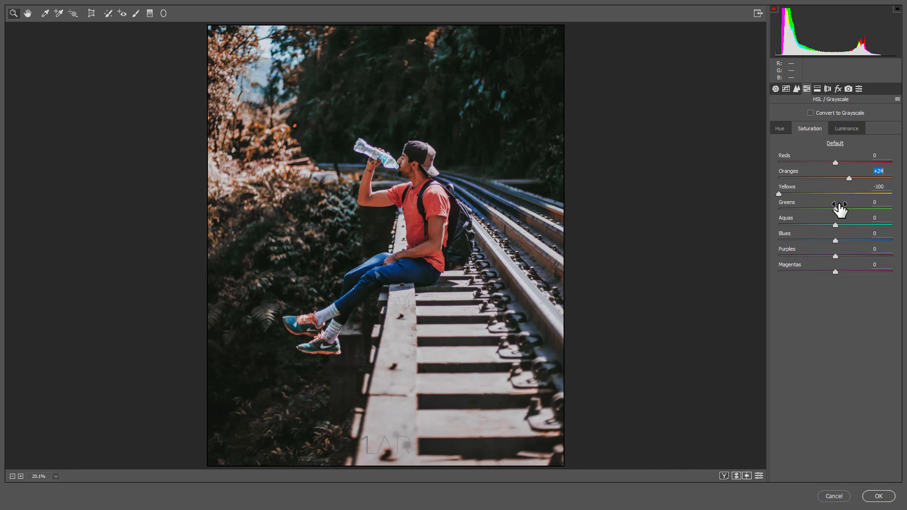
left_click_drag(835, 209, 755, 208)
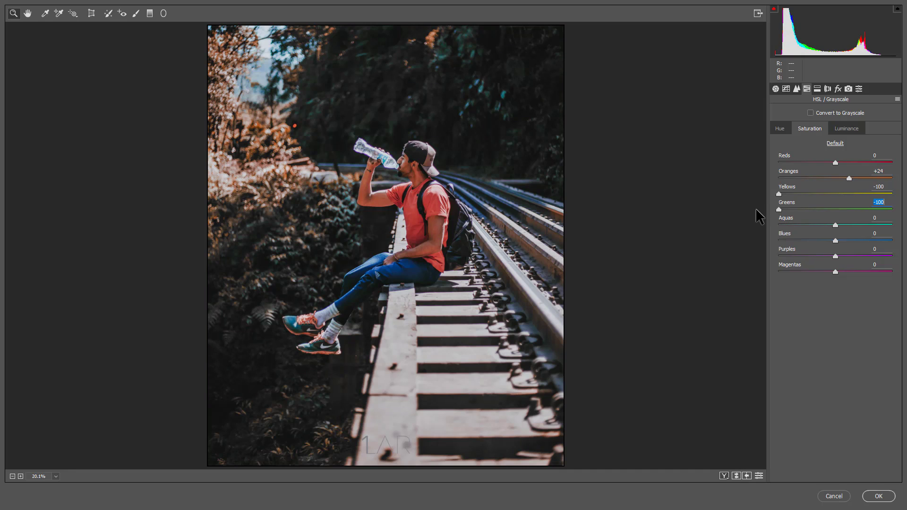
left_click_drag(835, 225, 778, 225)
left_click(840, 129)
left_click_drag(835, 194, 878, 191)
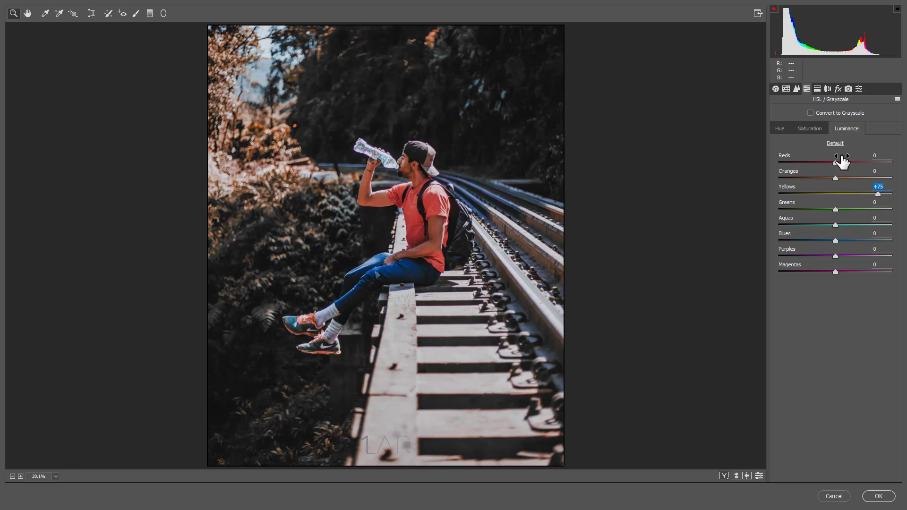
mouse_move(835, 163)
left_mouse_down()
mouse_move(824, 162)
mouse_move(857, 162)
mouse_move(817, 176)
mouse_move(842, 178)
left_mouse_up()
- Lower Reds saturation to -14 and shift hues to Greens -11 and Yellows -70
left_click(806, 129)
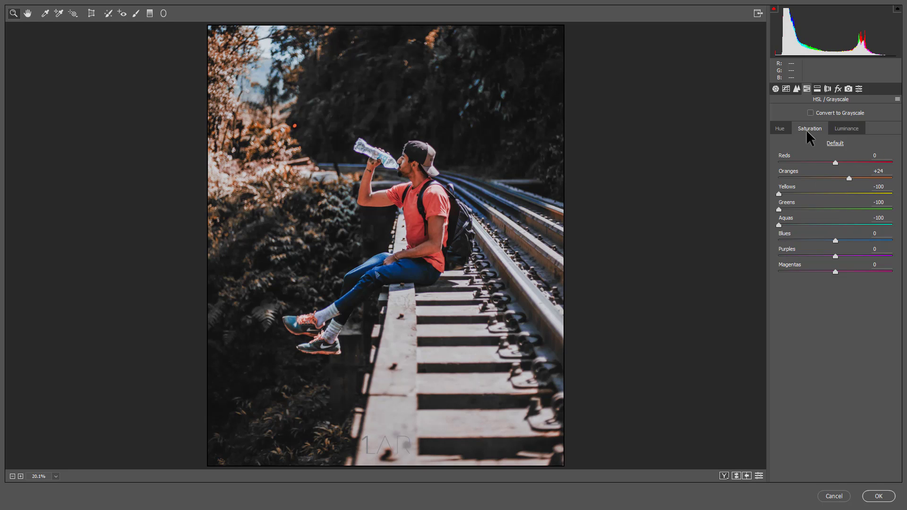
mouse_move(835, 163)
left_mouse_down()
mouse_move(845, 163)
mouse_move(826, 163)
left_mouse_up()
left_click(781, 131)
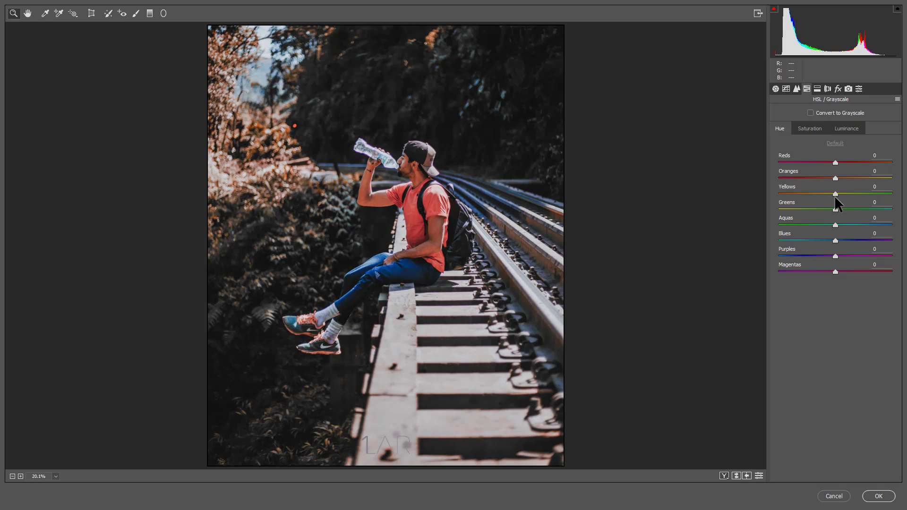
left_click_drag(835, 209, 814, 208)
left_click_drag(869, 209, 829, 208)
mouse_move(835, 194)
left_mouse_down()
mouse_move(819, 194)
mouse_move(883, 195)
mouse_move(795, 197)
mouse_move(855, 197)
mouse_move(795, 195)
mouse_move(794, 178)
mouse_move(874, 180)
mouse_move(815, 180)
mouse_move(836, 179)
left_mouse_up()
- Add film grain with Grain Amount 5 in the Effects settings
left_click(828, 89)
left_click(838, 90)
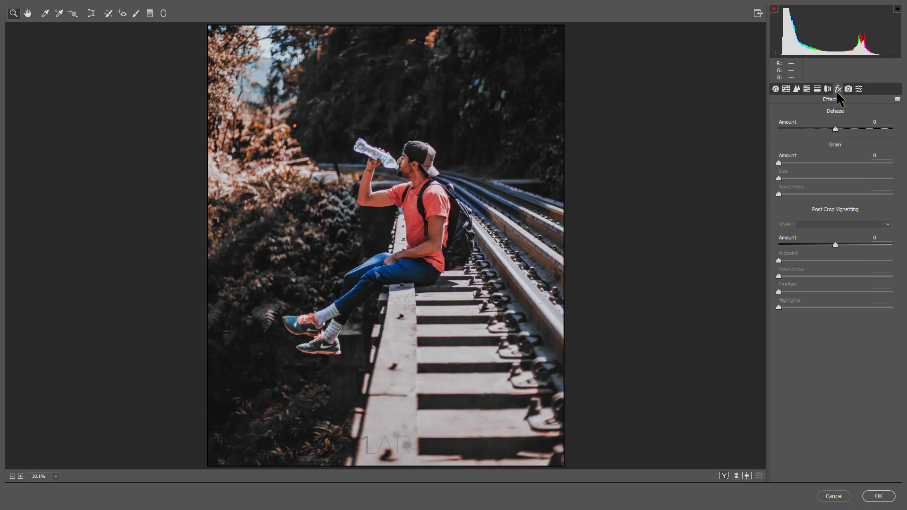
left_click(793, 163)
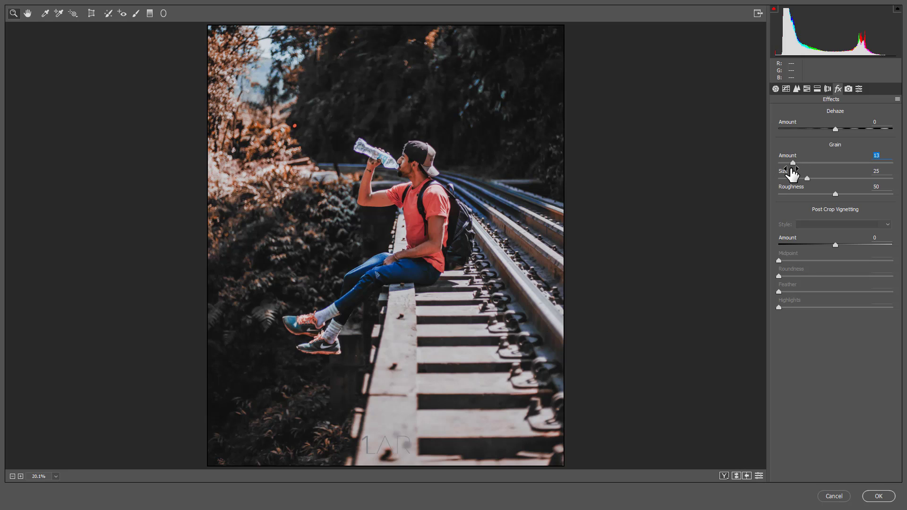
left_click_drag(793, 162, 784, 163)
left_click(818, 89)
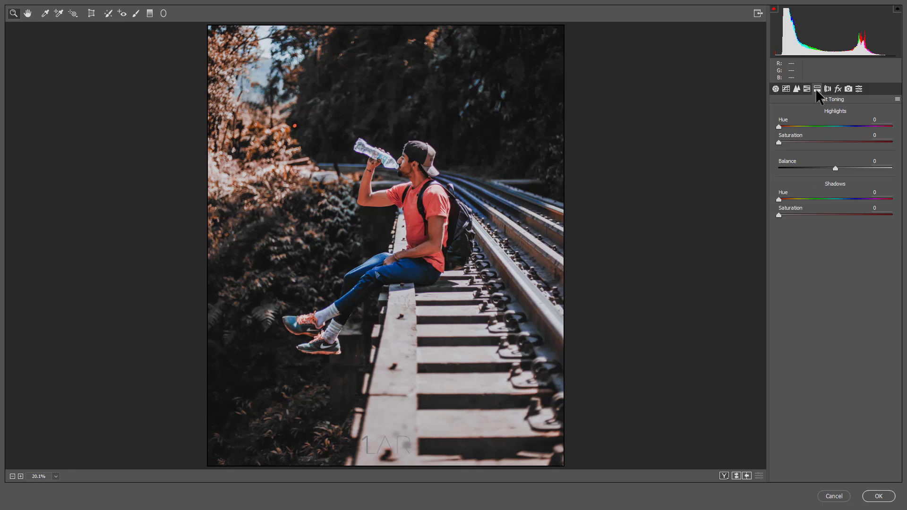
left_click(838, 88)
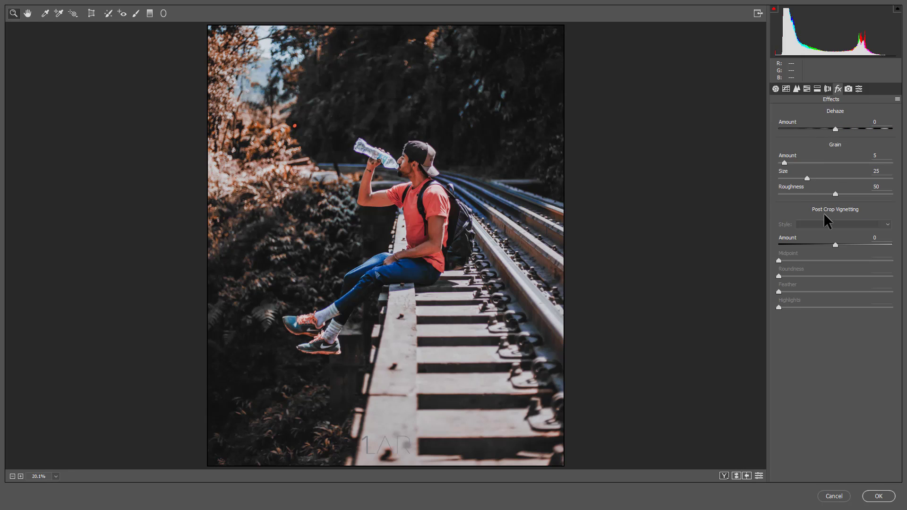
- Set Sharpening Amount to 14 and Luminance noise reduction to 8
left_click(796, 88)
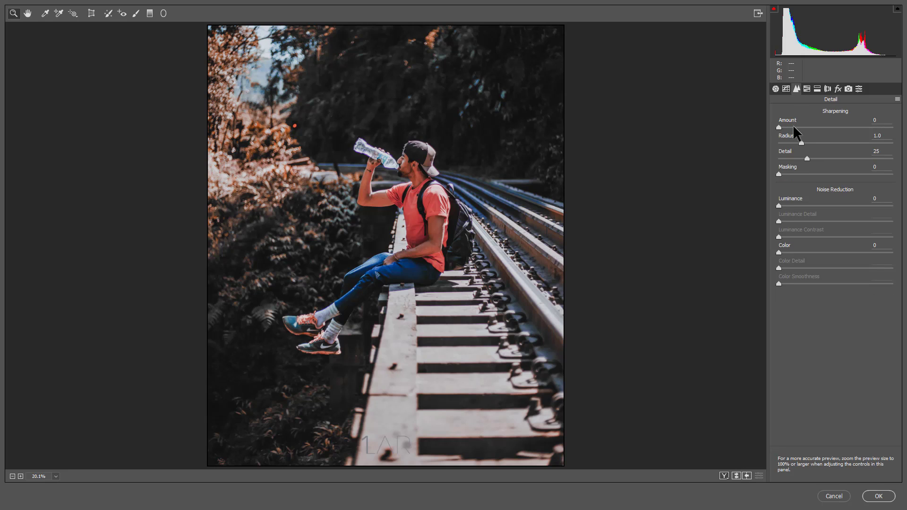
left_click_drag(797, 127, 789, 127)
left_click(787, 206)
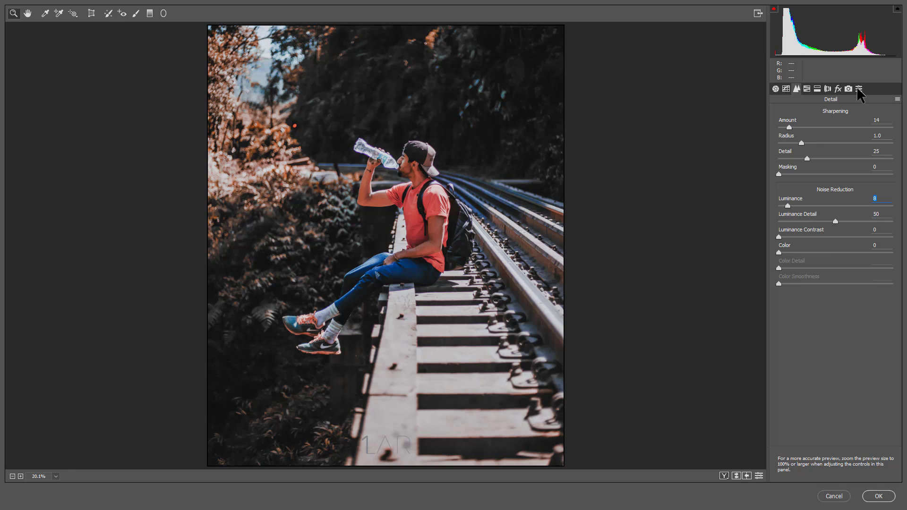
- In Camera Calibration, make first adjustments to blue hue and saturation, red saturation and green hue
left_click(849, 89)
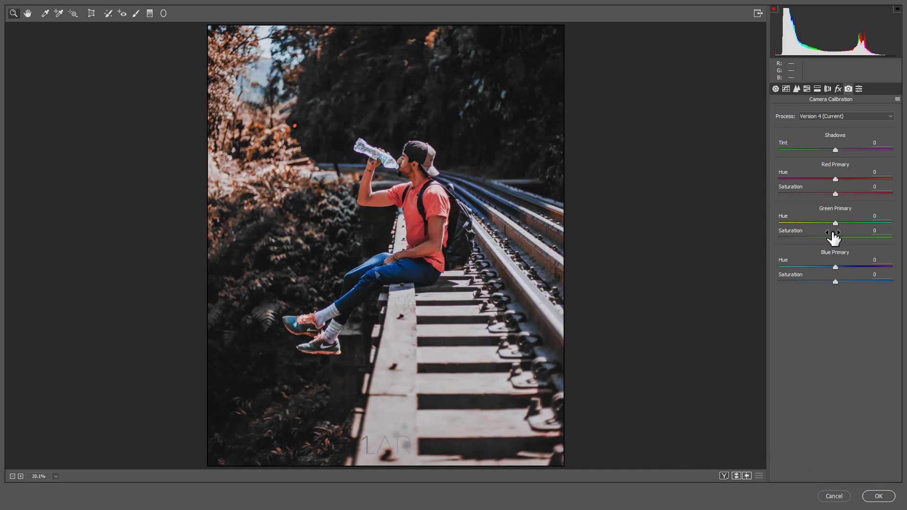
left_click_drag(835, 267, 820, 267)
mouse_move(835, 282)
left_mouse_down()
mouse_move(812, 281)
mouse_move(826, 282)
left_mouse_up()
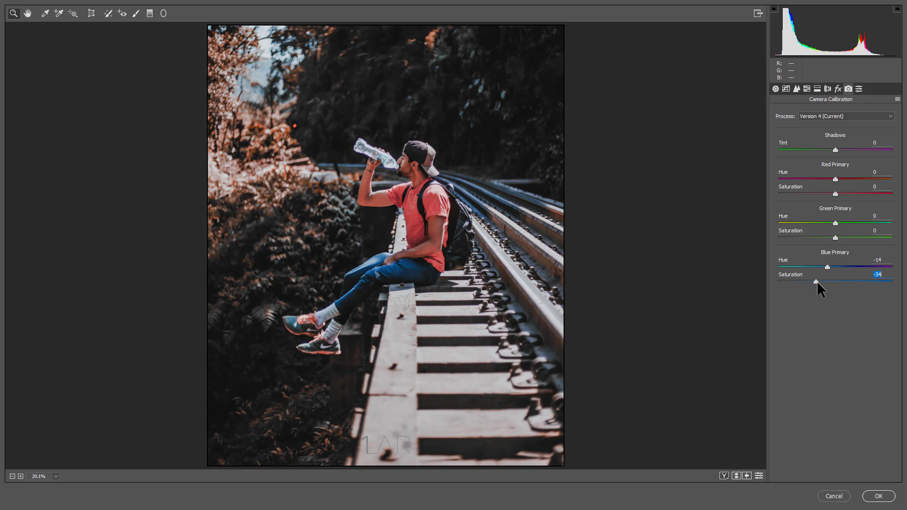
mouse_move(833, 194)
left_mouse_down()
mouse_move(874, 196)
mouse_move(822, 200)
mouse_move(852, 199)
mouse_move(834, 181)
mouse_move(798, 179)
mouse_move(864, 178)
mouse_move(826, 179)
mouse_move(843, 179)
left_mouse_up()
mouse_move(836, 223)
left_mouse_down()
mouse_move(869, 218)
mouse_move(813, 222)
mouse_move(852, 217)
mouse_move(801, 238)
mouse_move(856, 232)
mouse_move(824, 234)
left_mouse_up()
mouse_move(845, 193)
left_mouse_down()
mouse_move(825, 195)
mouse_move(846, 179)
mouse_move(874, 179)
mouse_move(833, 181)
left_mouse_up()
mouse_move(827, 267)
left_mouse_down()
mouse_move(860, 268)
mouse_move(832, 268)
left_mouse_up()
- Refine calibration: green hue +15 and saturation +62, blue hue -27, red hue -3, red saturation -22
mouse_move(843, 223)
left_mouse_down()
mouse_move(863, 223)
mouse_move(823, 222)
mouse_move(867, 223)
left_mouse_up()
left_click_drag(822, 237, 860, 237)
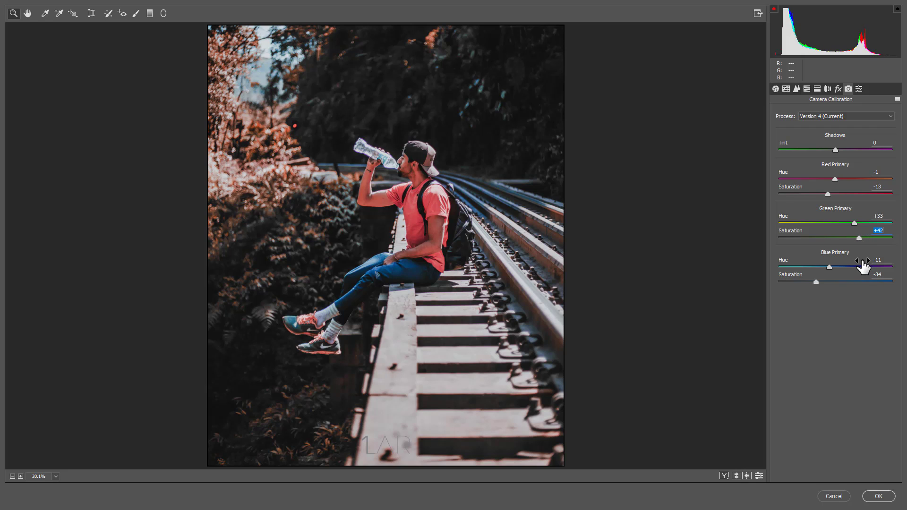
mouse_move(854, 222)
left_mouse_down()
mouse_move(823, 223)
mouse_move(844, 225)
left_mouse_up()
mouse_move(829, 266)
left_mouse_down()
mouse_move(851, 267)
mouse_move(814, 270)
mouse_move(836, 270)
left_mouse_up()
mouse_move(835, 179)
left_mouse_down()
mouse_move(854, 179)
mouse_move(818, 179)
mouse_move(829, 179)
mouse_move(827, 194)
mouse_move(810, 194)
mouse_move(845, 192)
left_mouse_up()
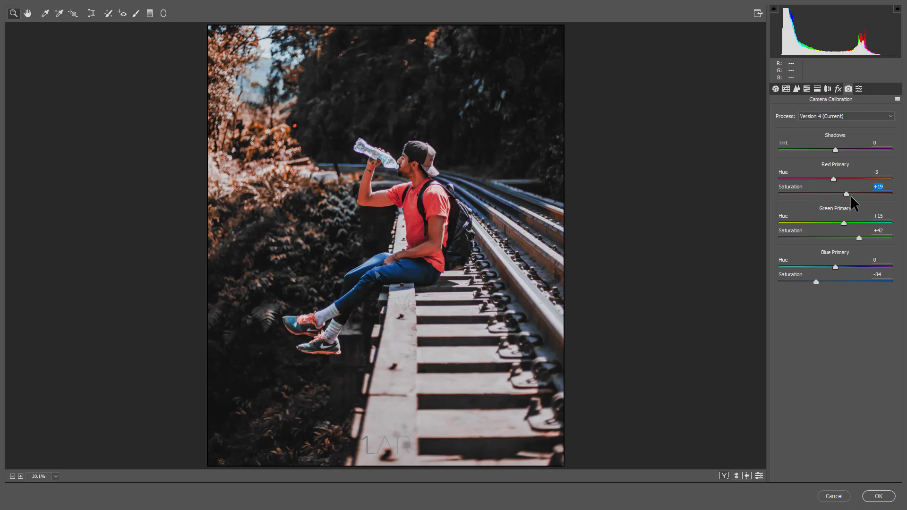
left_click_drag(845, 193, 823, 193)
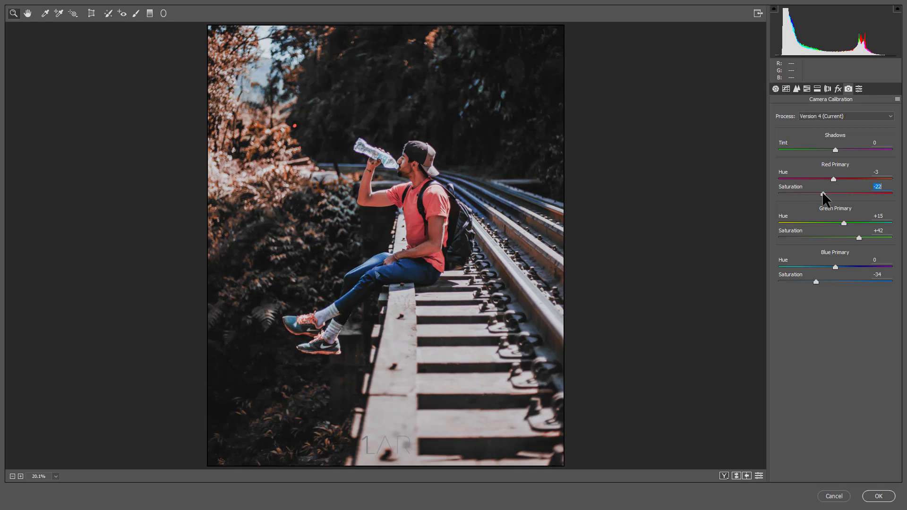
- In the Basic panel, set Blacks +7, Highlights -51 and Contrast +12
left_click(776, 88)
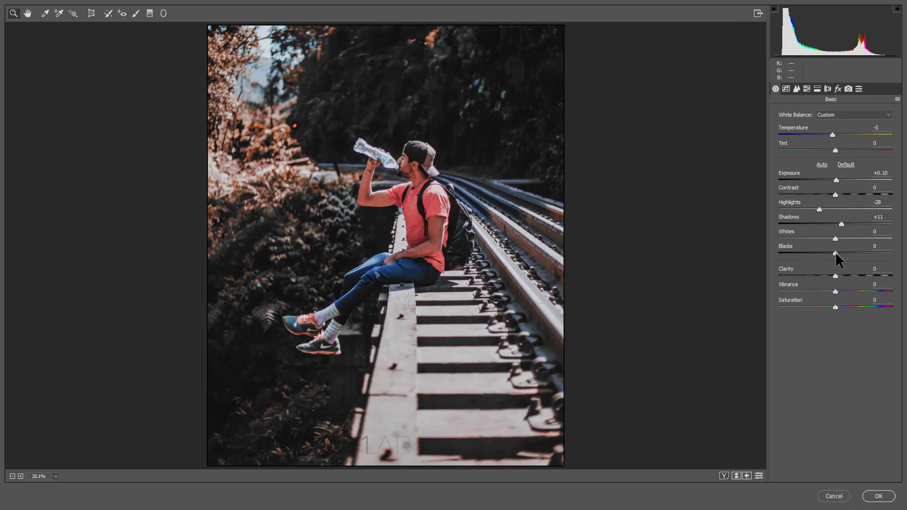
mouse_move(836, 251)
left_mouse_down()
mouse_move(821, 256)
mouse_move(839, 256)
left_mouse_up()
left_click_drag(818, 209, 801, 209)
left_click(805, 208)
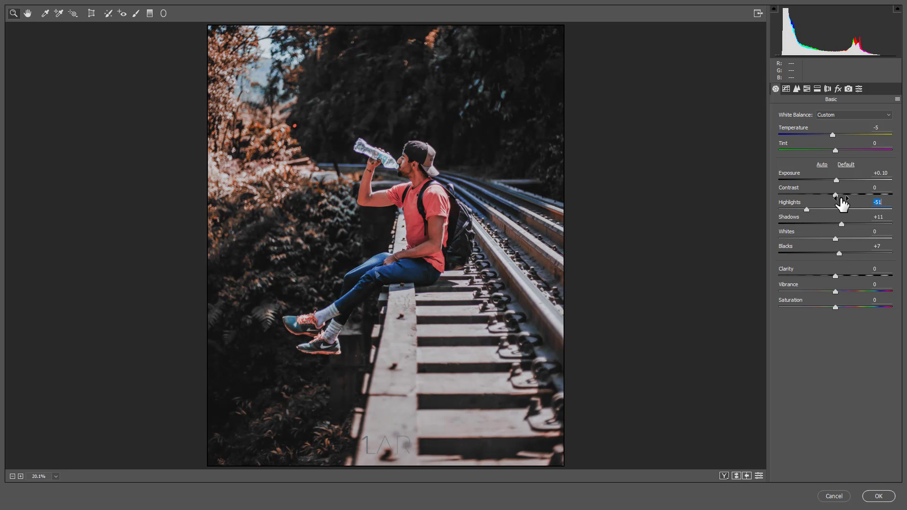
left_click_drag(838, 195, 846, 194)
- Compare the Before/After preview layouts, then apply the Camera Raw edit to the photo
left_click(722, 475)
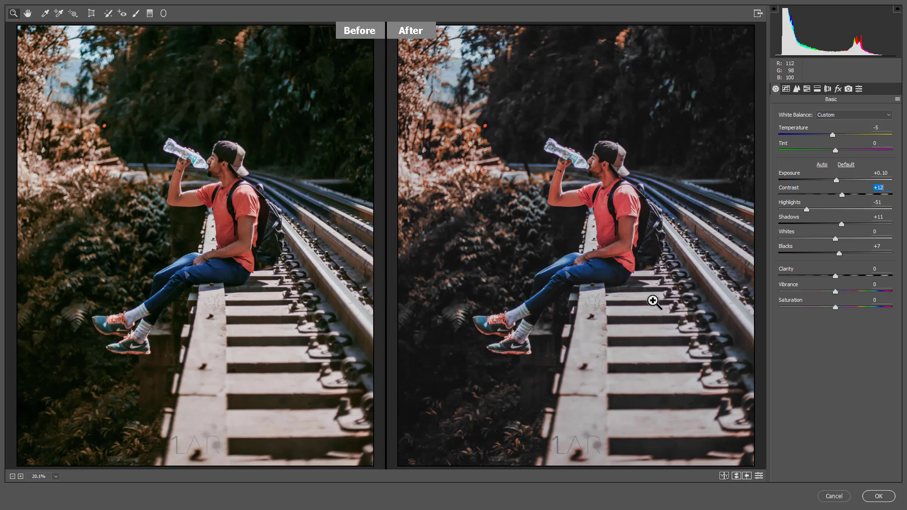
left_click(727, 474)
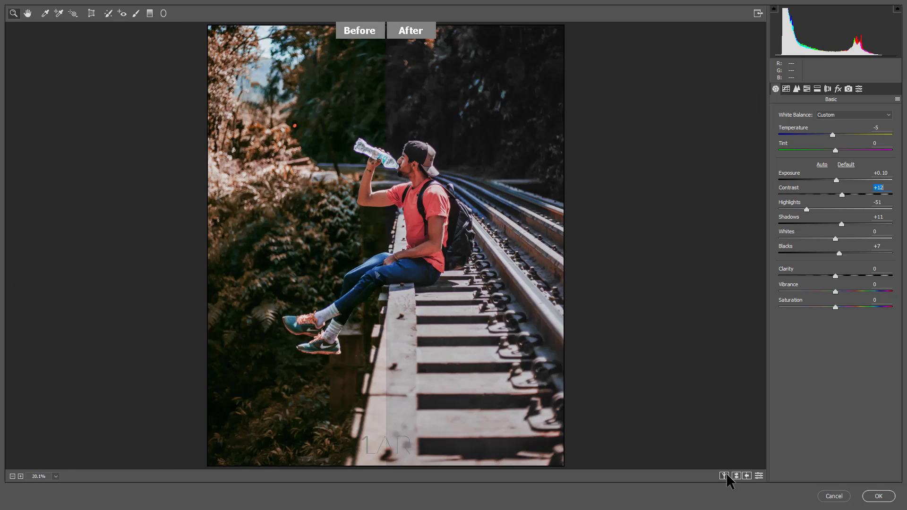
left_click(727, 475)
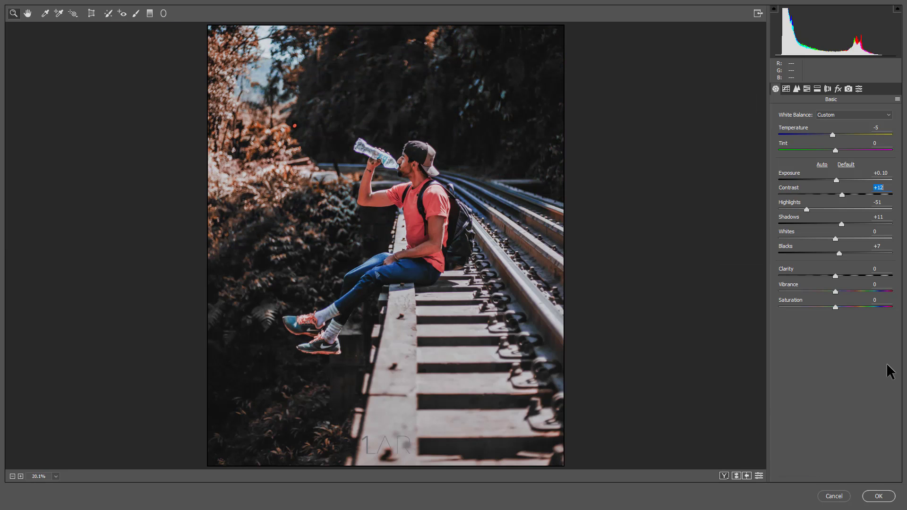
left_click(886, 498)
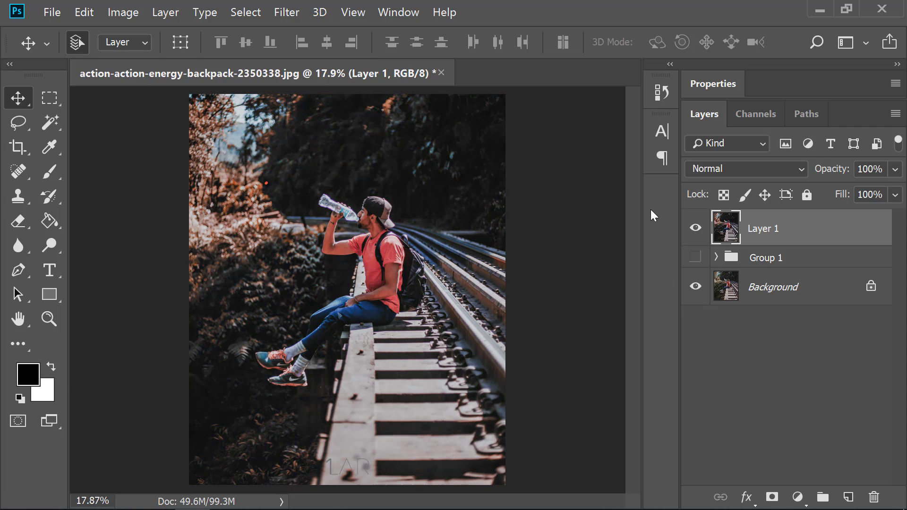
- Compare Layer 1 against the original, then add a Violet, Orange Gradient Map adjustment
left_click(696, 229)
left_click(697, 229)
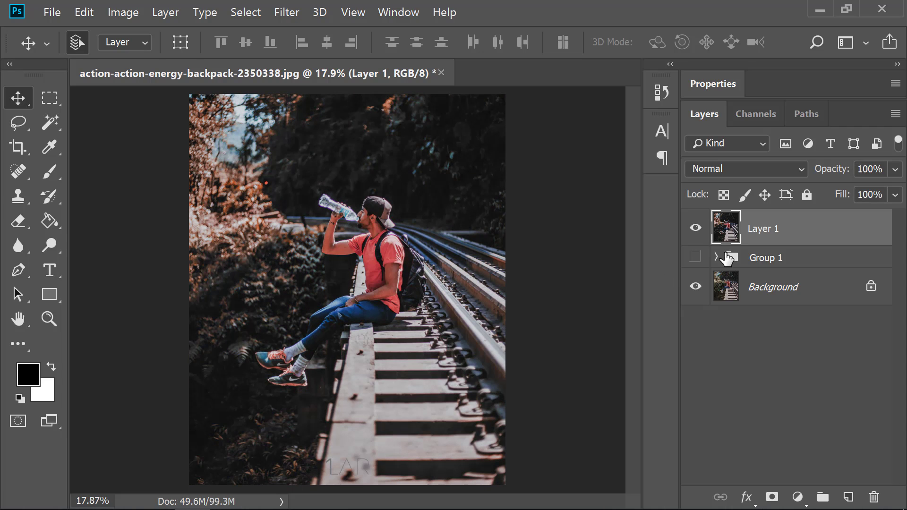
left_click(701, 230)
left_click(797, 496)
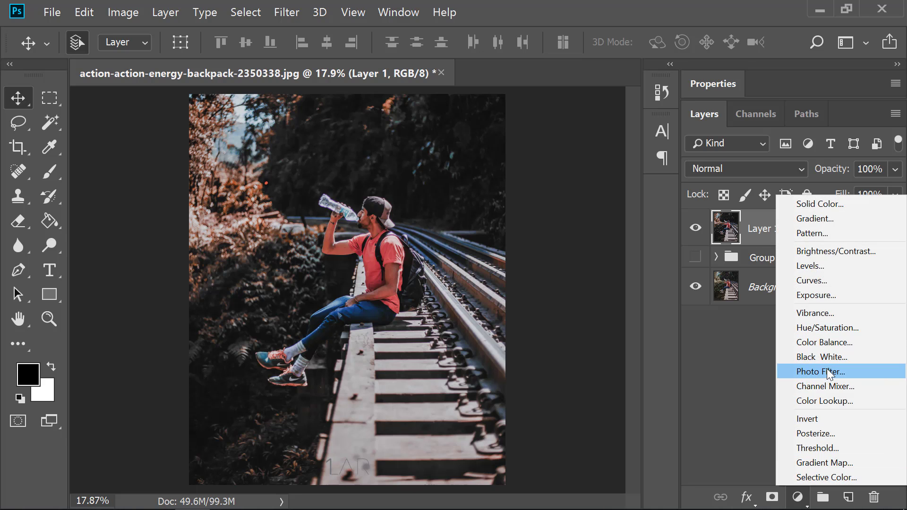
left_click(834, 463)
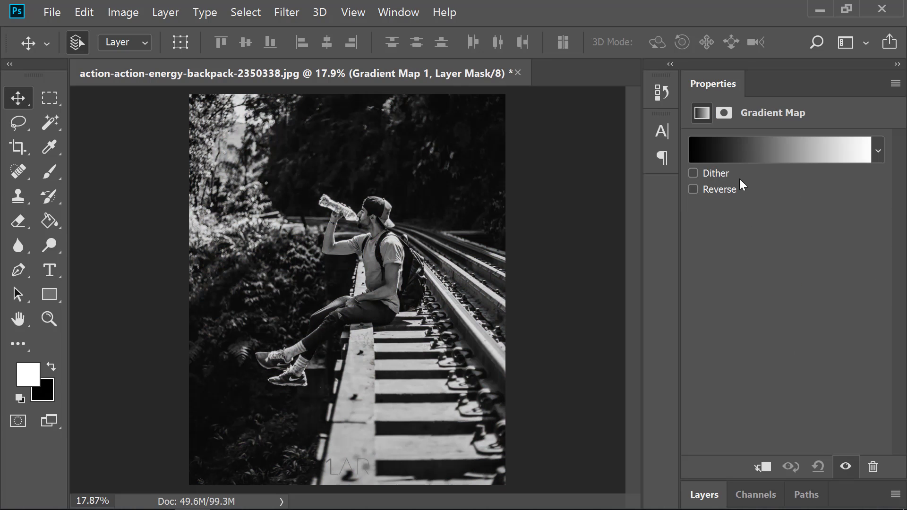
left_click(723, 151)
left_click(568, 98)
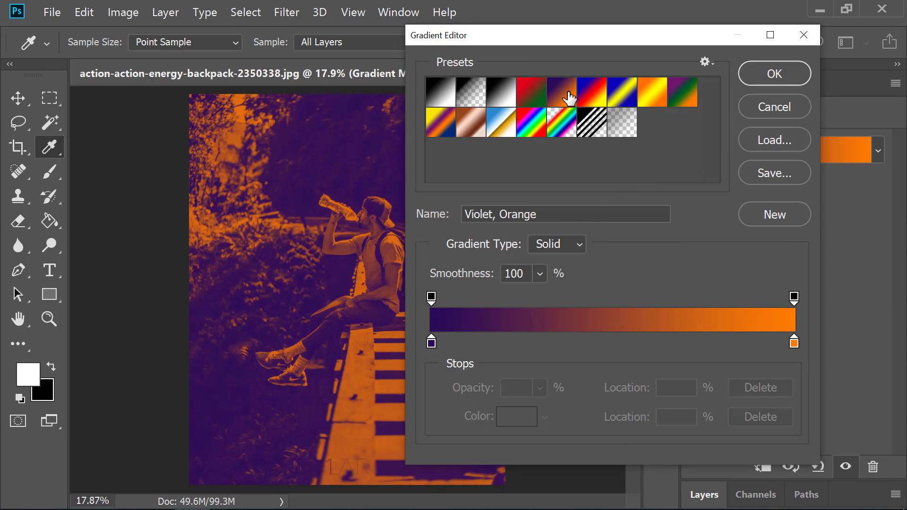
left_click(775, 73)
- Blend the gradient map in Soft Light at 14% opacity
left_click(706, 495)
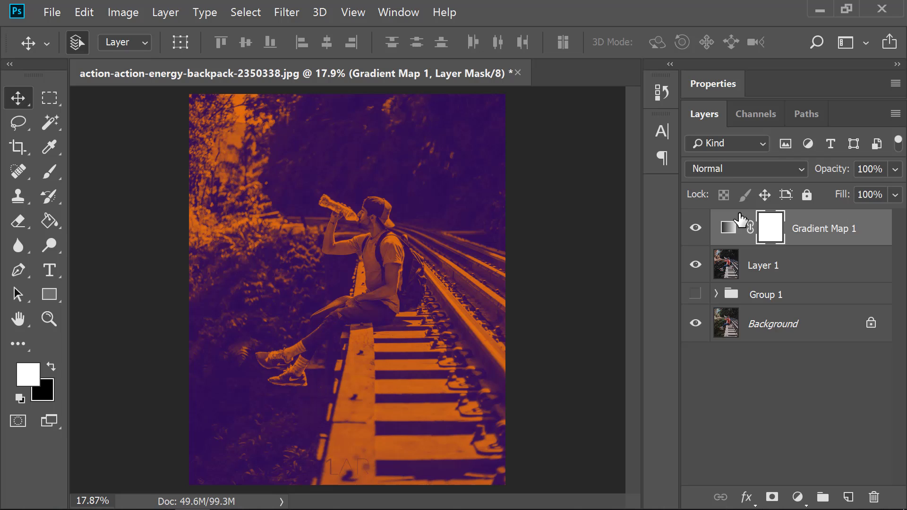
left_click(725, 171)
left_click(714, 187)
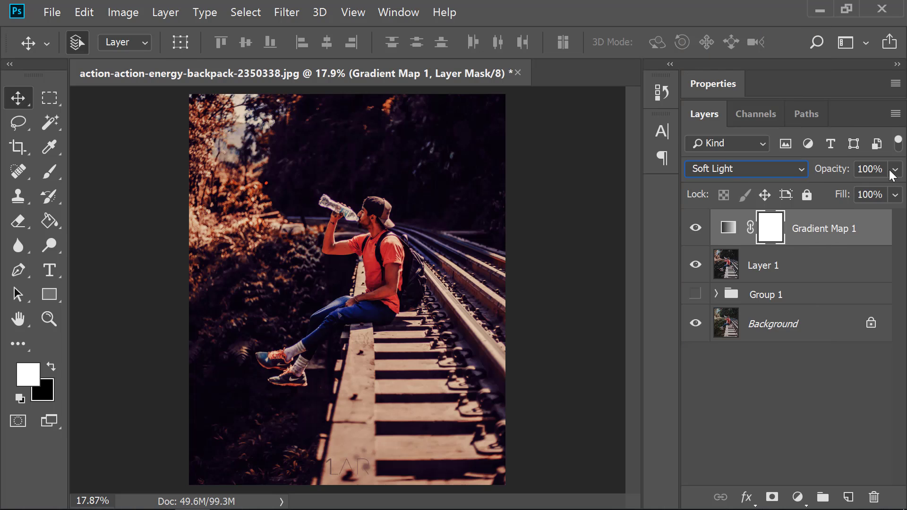
left_click(895, 169)
mouse_move(897, 189)
left_mouse_down()
mouse_move(808, 189)
mouse_move(821, 190)
left_mouse_up()
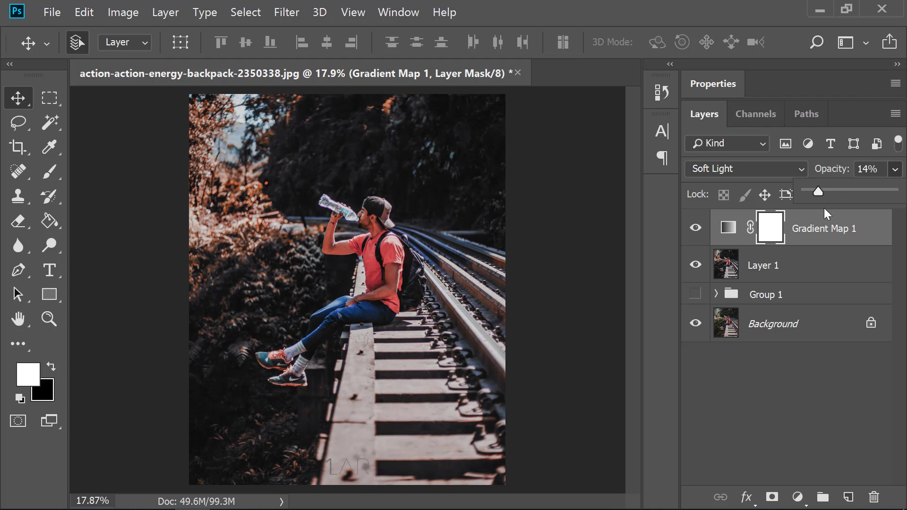
- Group Layer 1 with the gradient map and stamp all visible layers into Layer 2
left_click(800, 270)
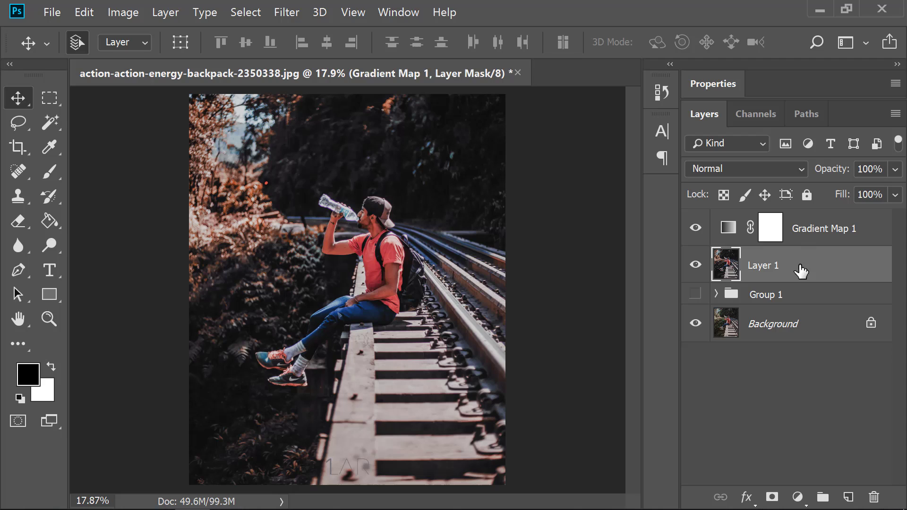
left_click(815, 240, "ctrl")
key("ctrl+g")
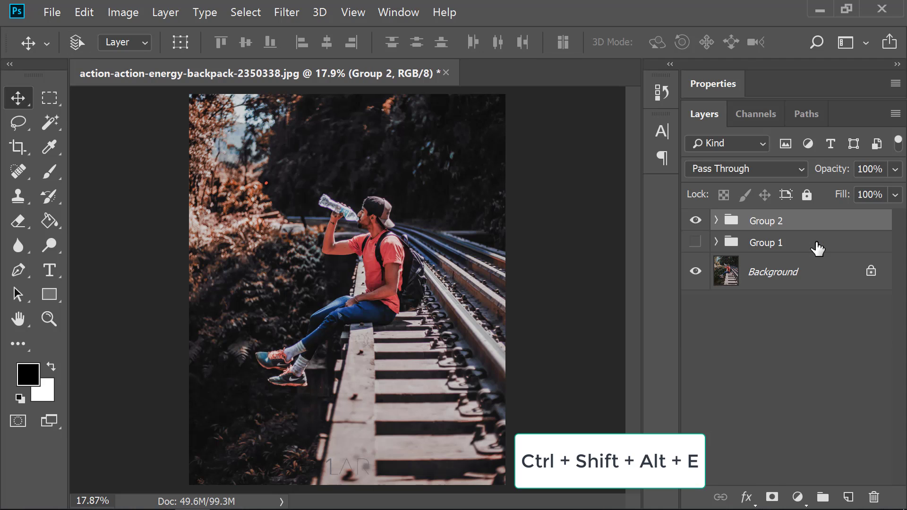
key("ctrl+shift+alt+e")
left_click(695, 279)
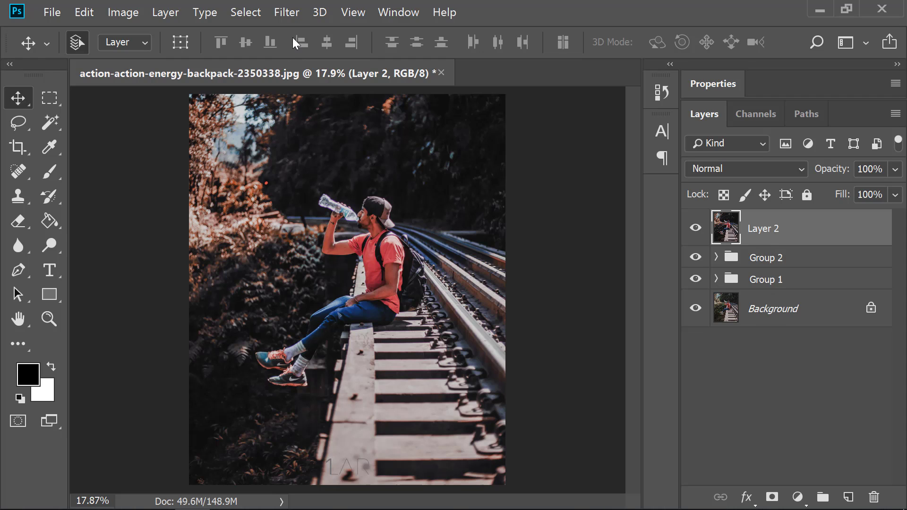
- Blur Layer 2 with Gaussian Blur radius 30 and blend it Soft Light at 24% opacity
left_click(292, 13)
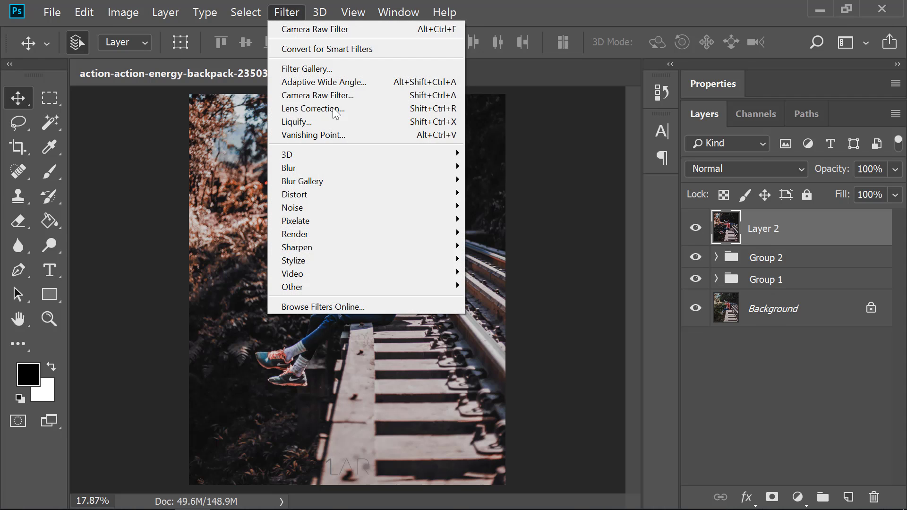
mouse_move(362, 168)
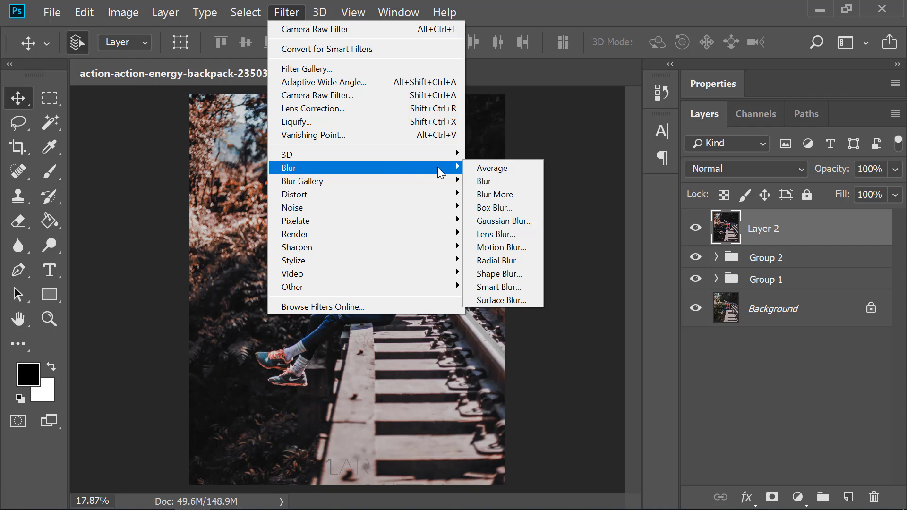
left_click(532, 219)
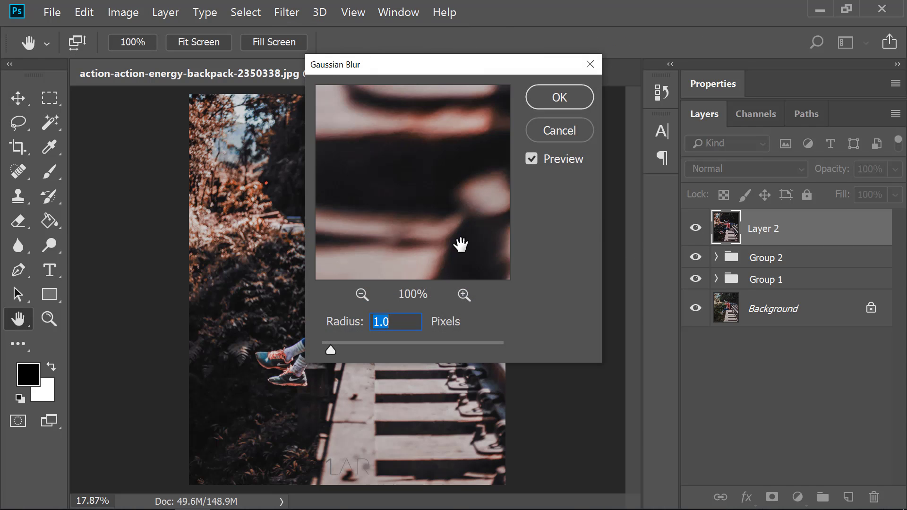
type("3")
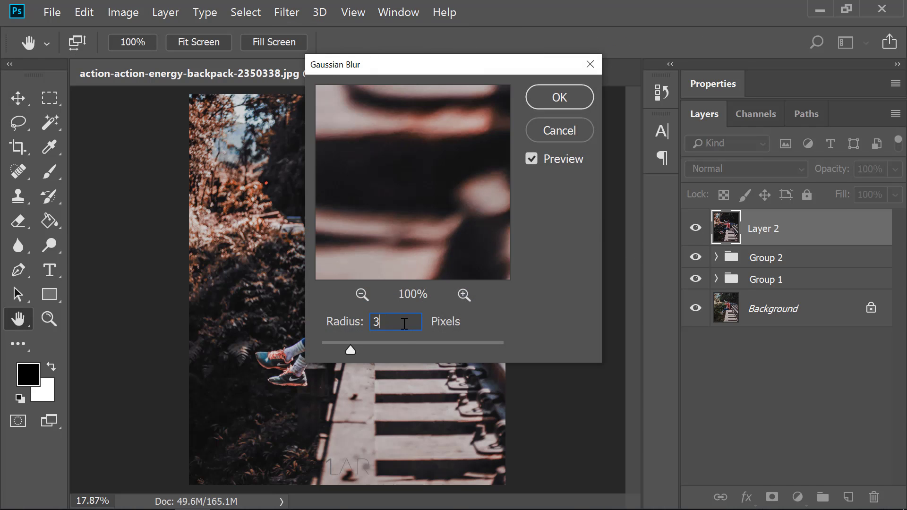
type("0")
left_click(561, 104)
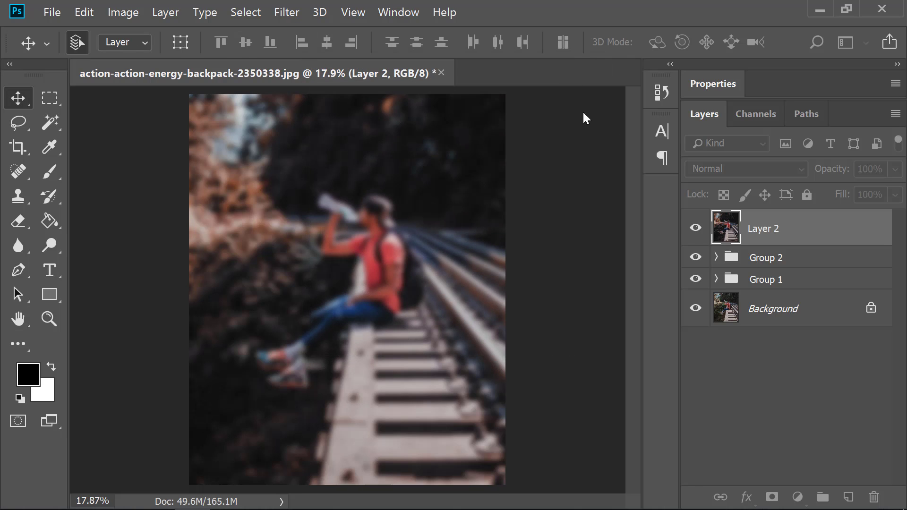
left_click(732, 170)
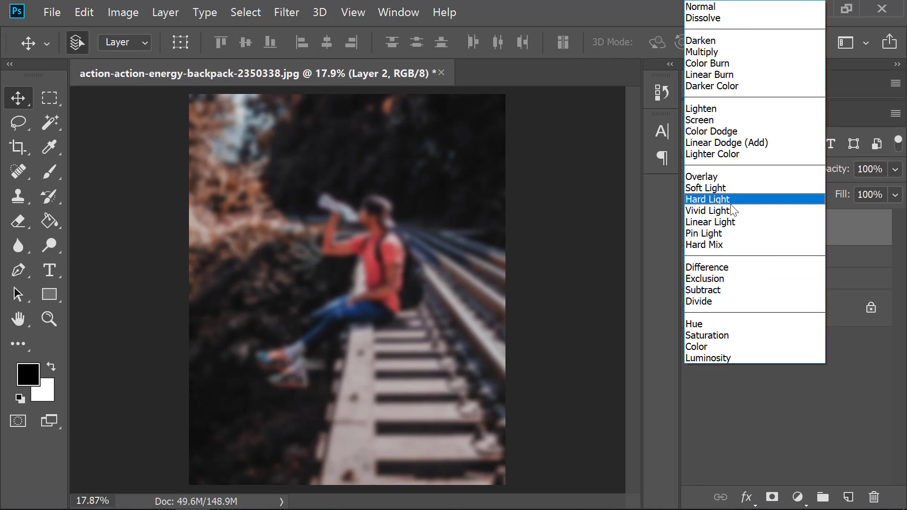
left_click(726, 188)
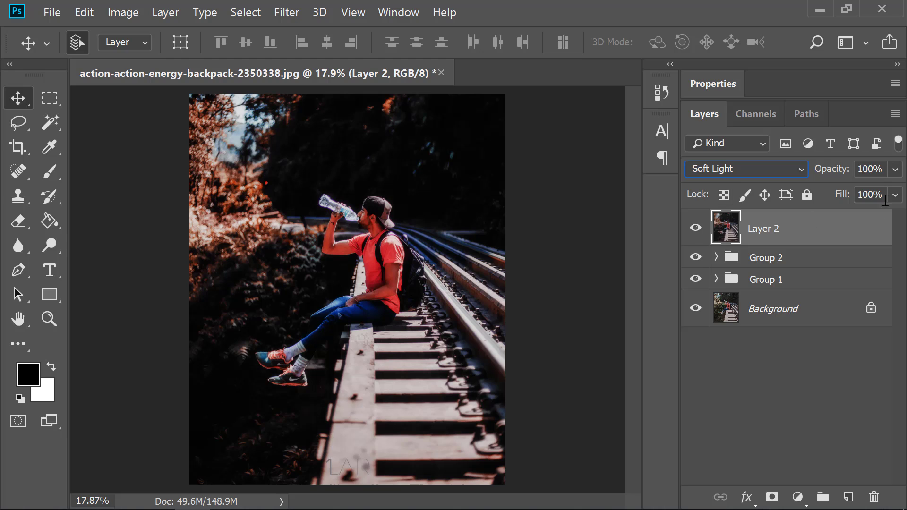
left_click(895, 169)
left_click_drag(897, 190, 827, 192)
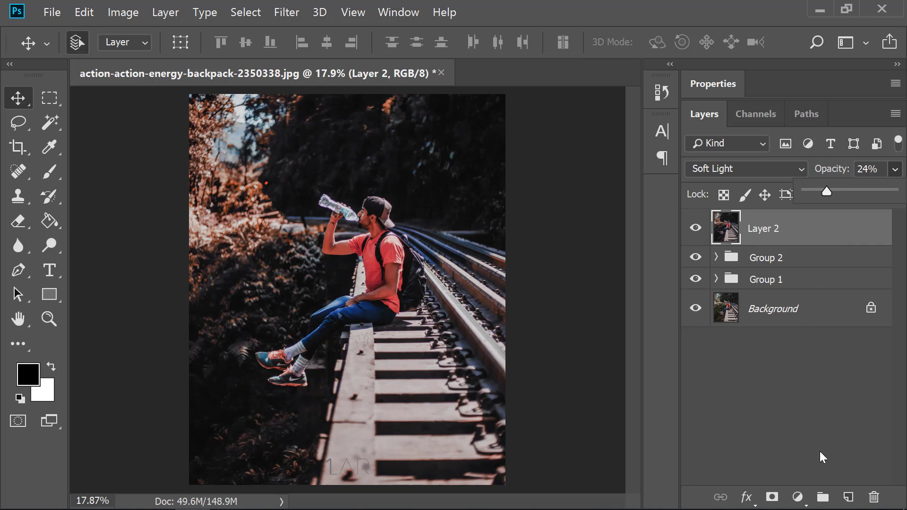
- Add an Exposure adjustment layer with raised exposure and Gamma Correction 1.08
left_click(797, 497)
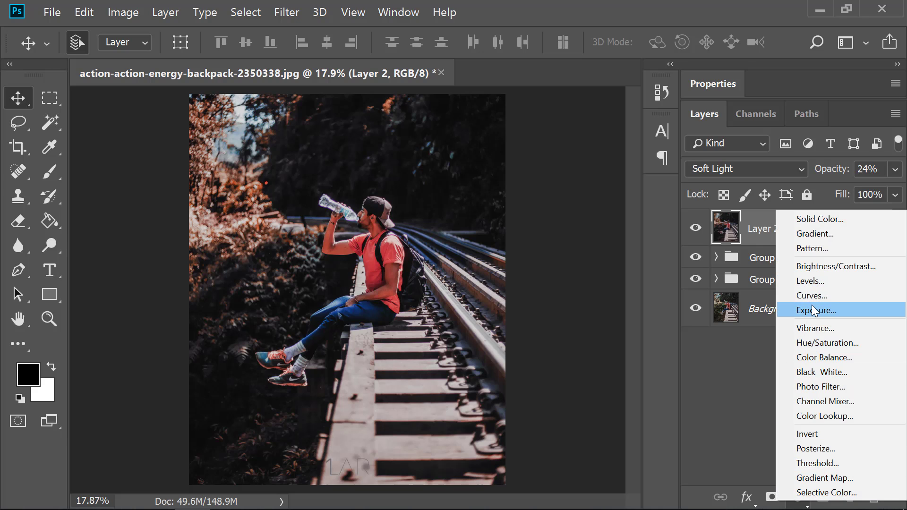
left_click(812, 310)
left_click_drag(786, 262, 783, 264)
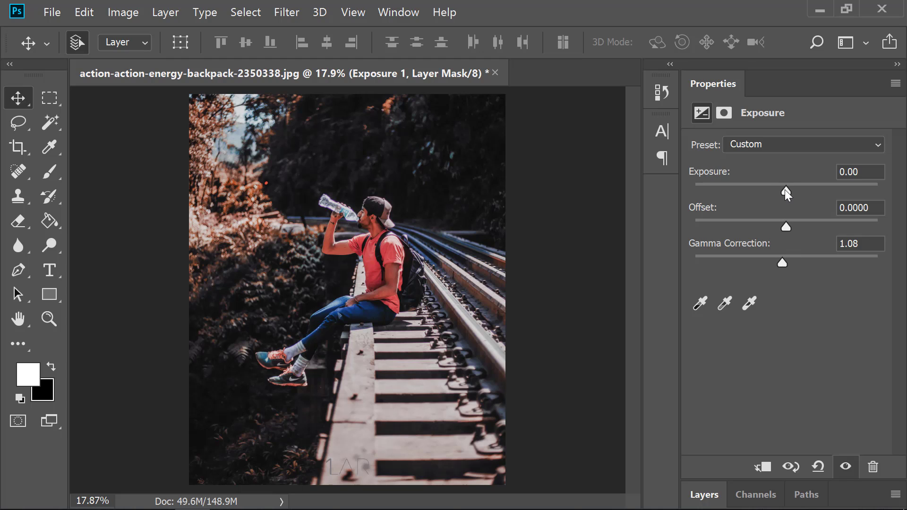
left_click_drag(784, 189, 787, 191)
- Group the Exposure adjustment with Layer 2 into Group 3
left_click(704, 494)
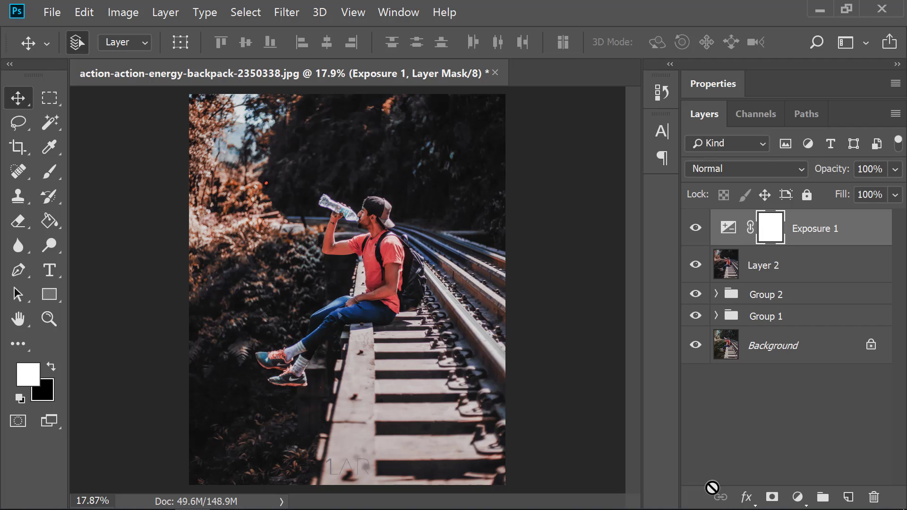
left_click(800, 278, "shift")
key("ctrl+g")
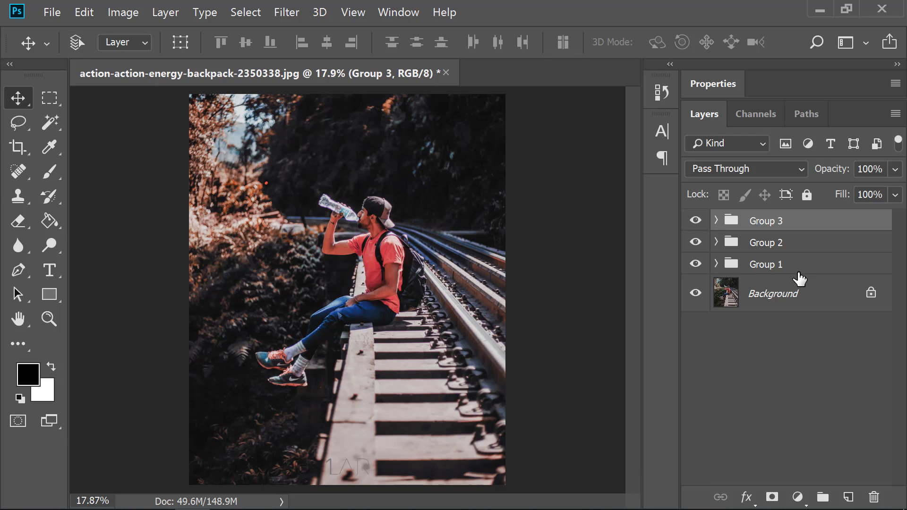
- Stamp all edits into Layer 3, hide Groups 1-3, and toggle Layer 3 to compare with the original
key("ctrl+shift+alt+e")
left_click(695, 259)
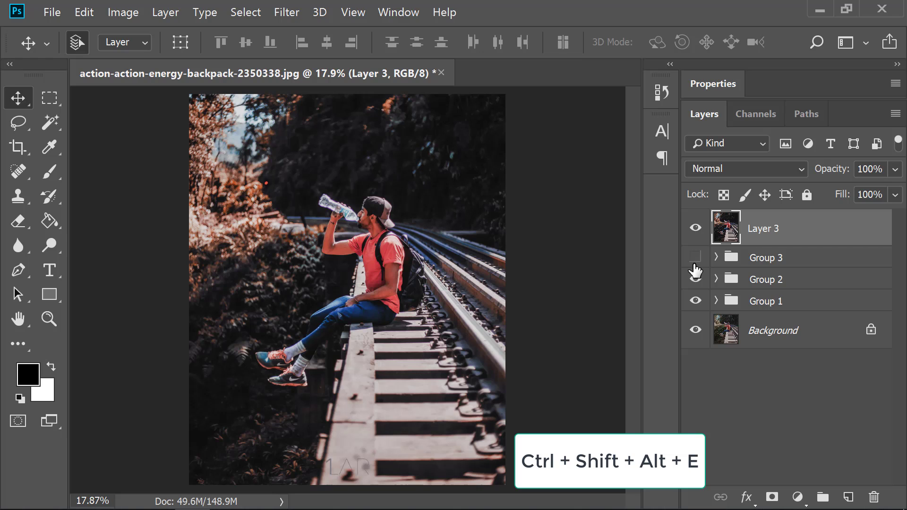
left_click(695, 279)
left_click(695, 301)
left_click(702, 229)
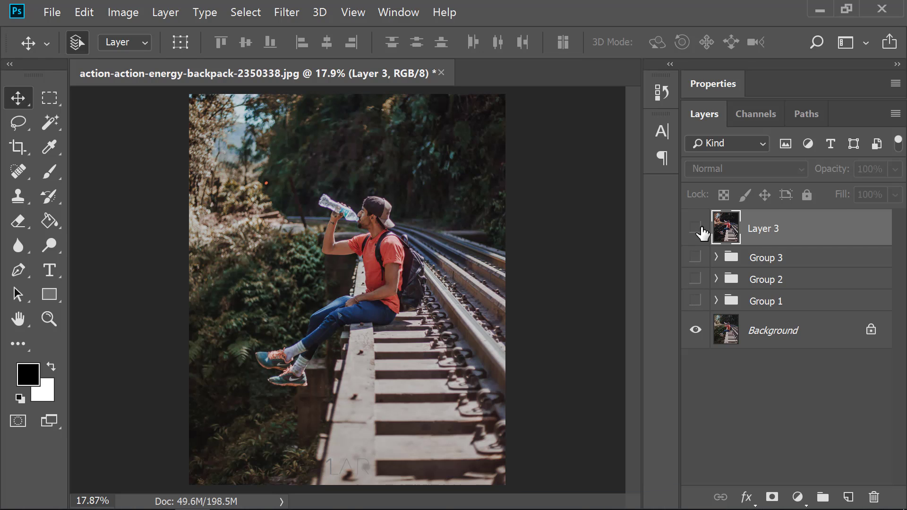
left_click(701, 231)
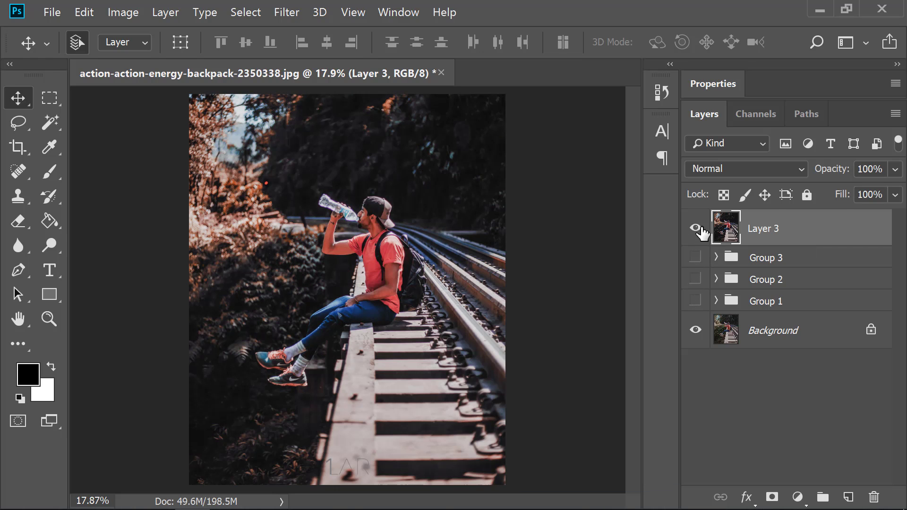